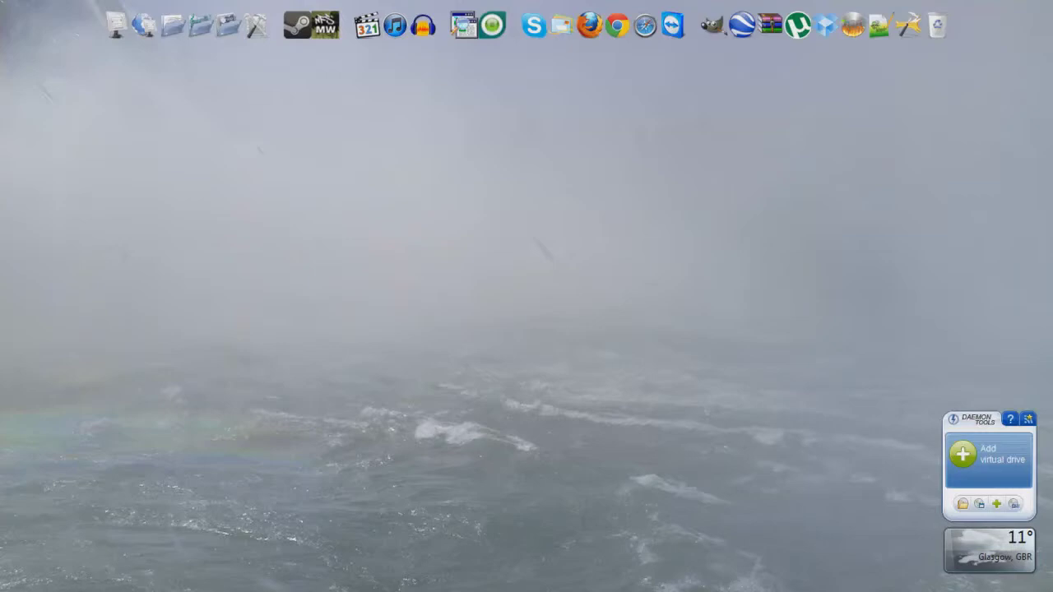
- Open Computer's Properties from the Start menu and go to Advanced system settings
key(super)
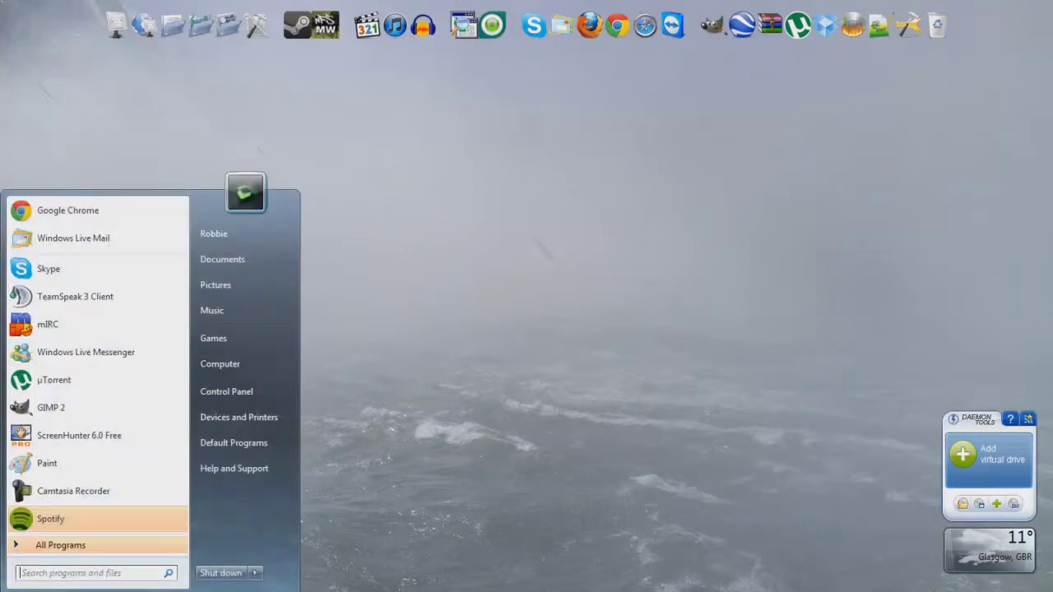
right_click(242, 367)
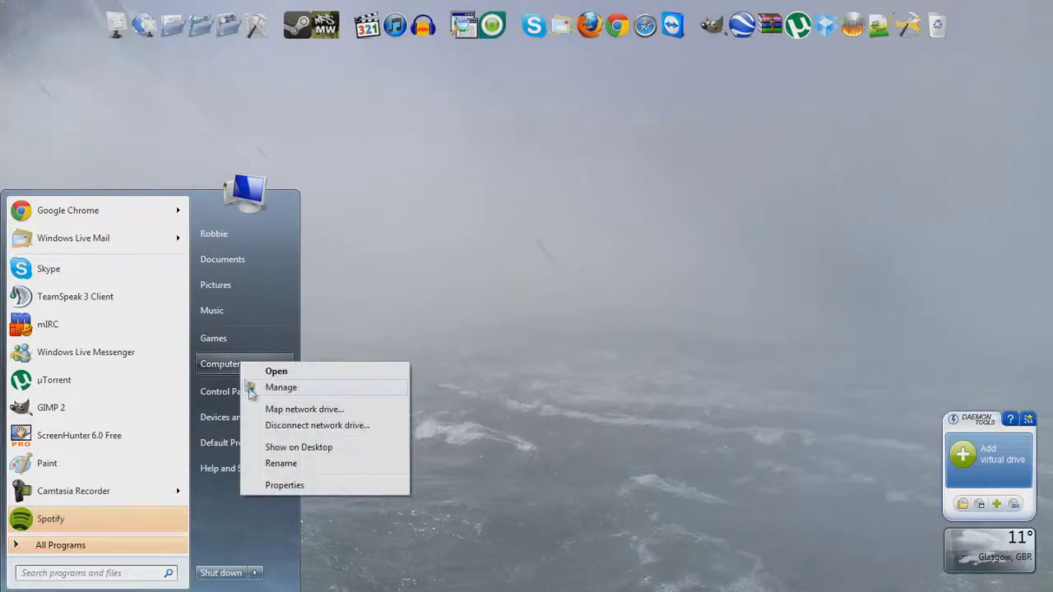
click(277, 487)
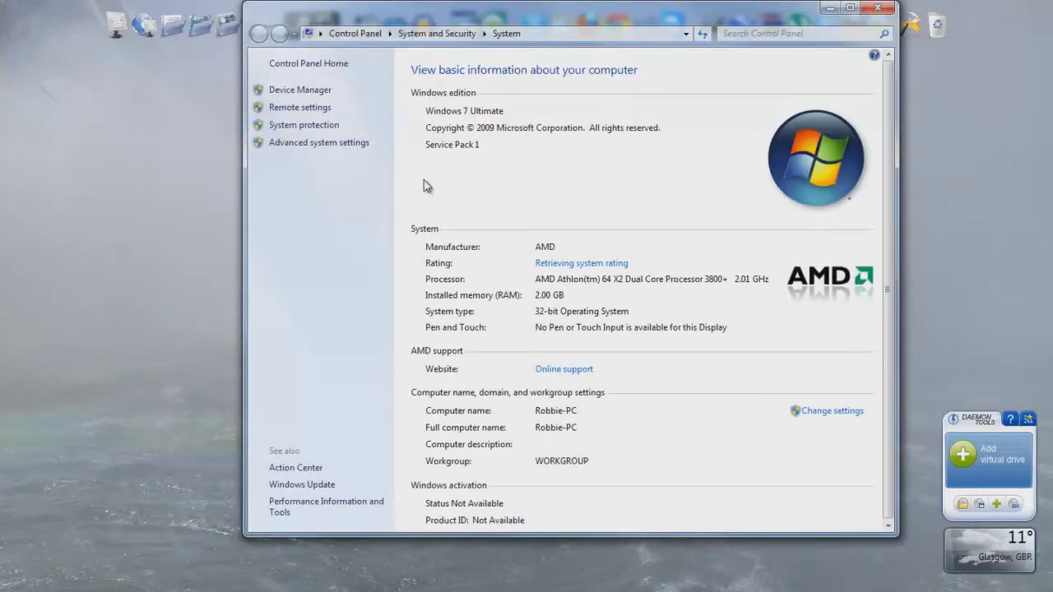
click(321, 146)
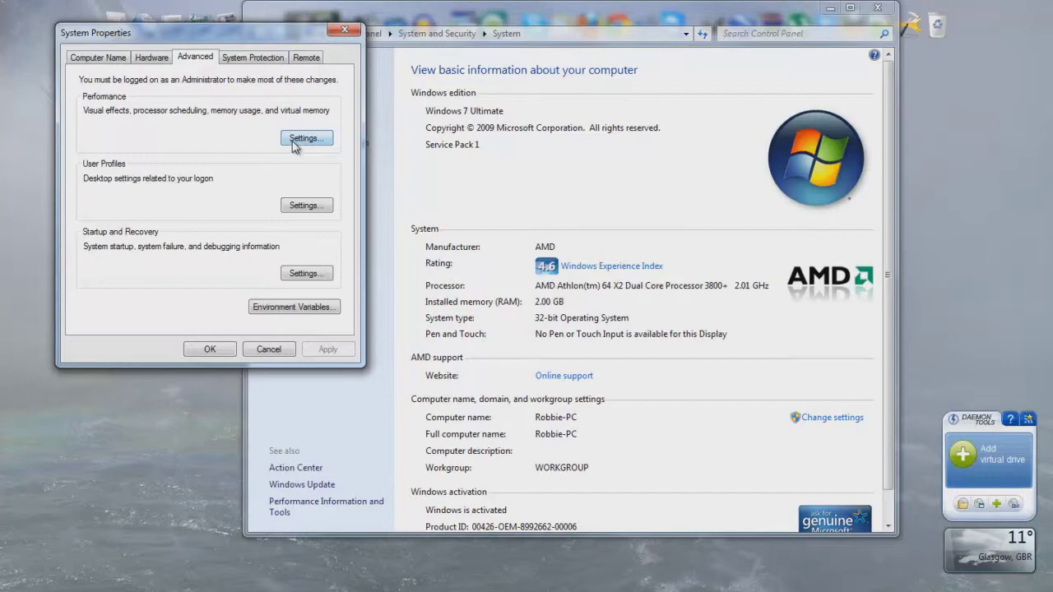
- Open the Performance Options visual effects settings
click(296, 140)
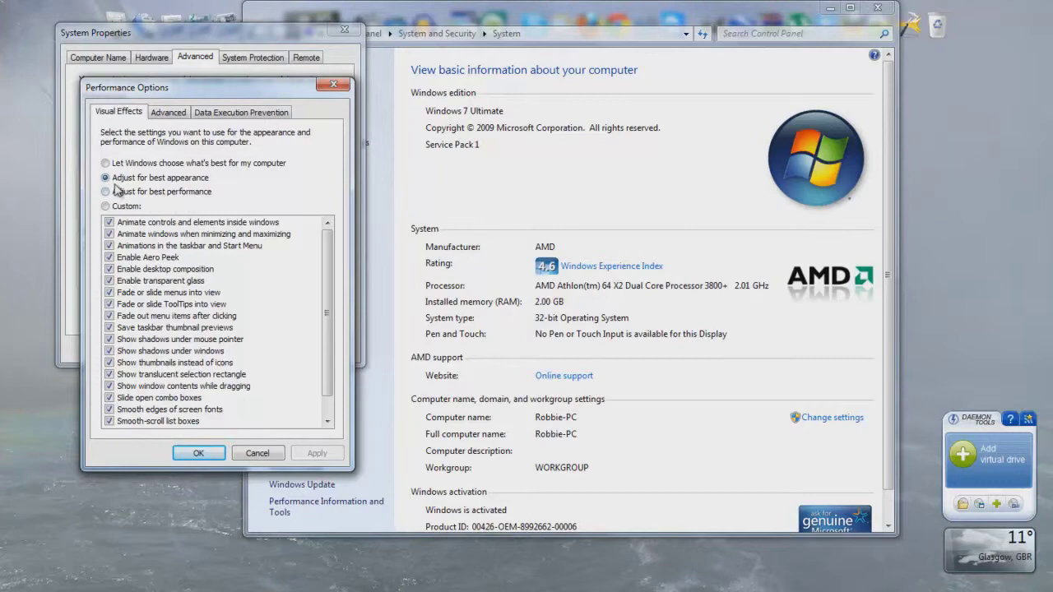
click(333, 84)
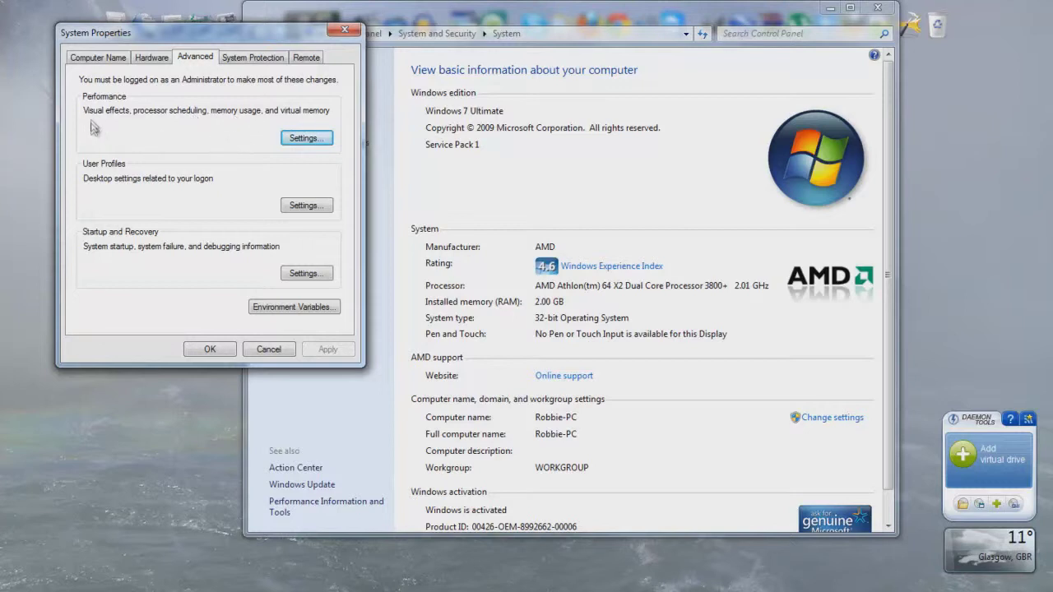
click(304, 139)
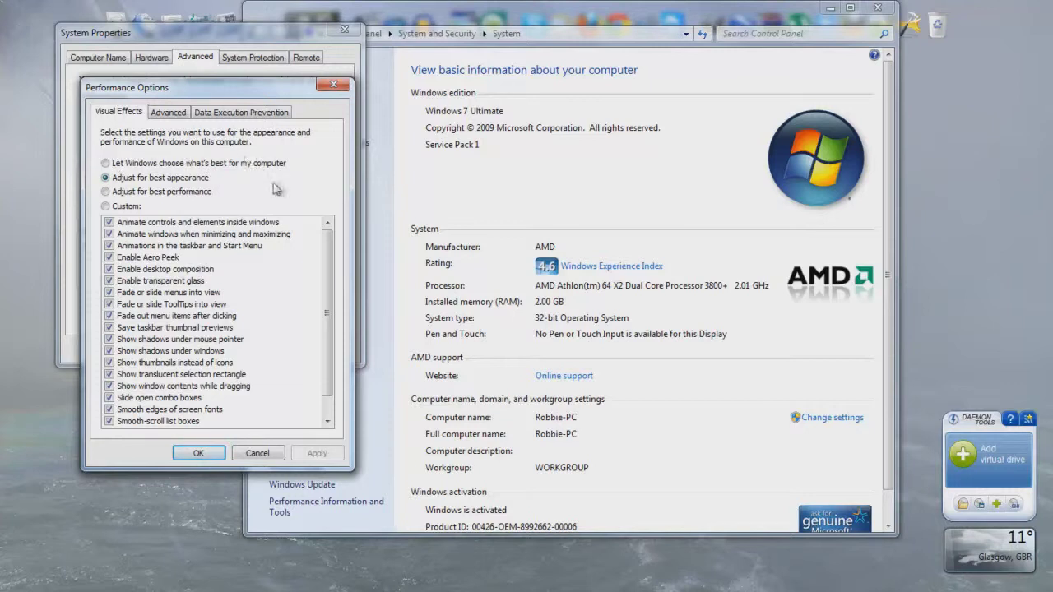
- Try the visual effect options, then select Adjust for best performance to clear all effects
click(105, 164)
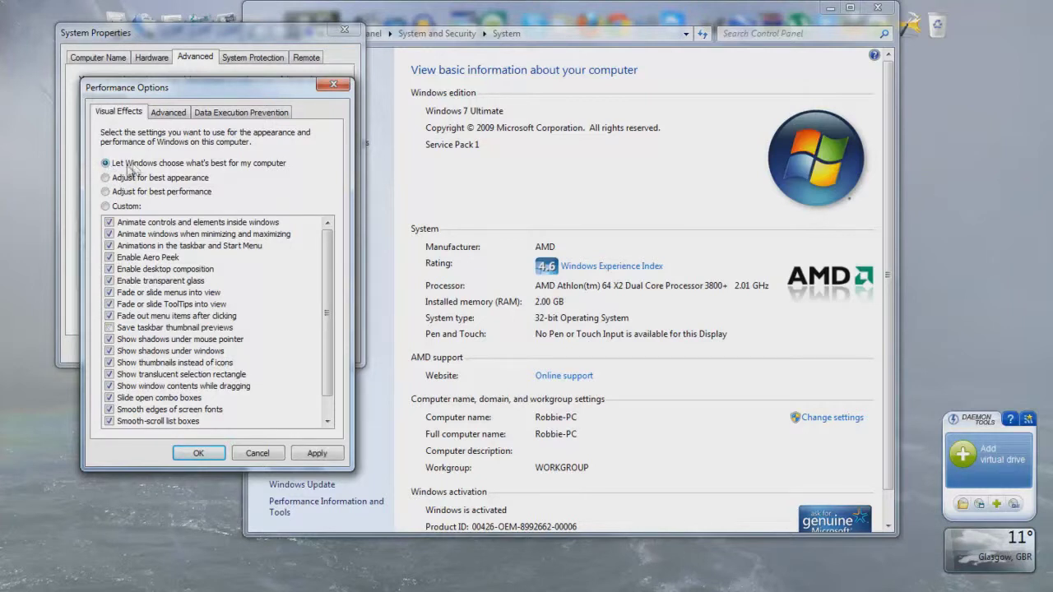
click(106, 207)
click(109, 222)
click(109, 222)
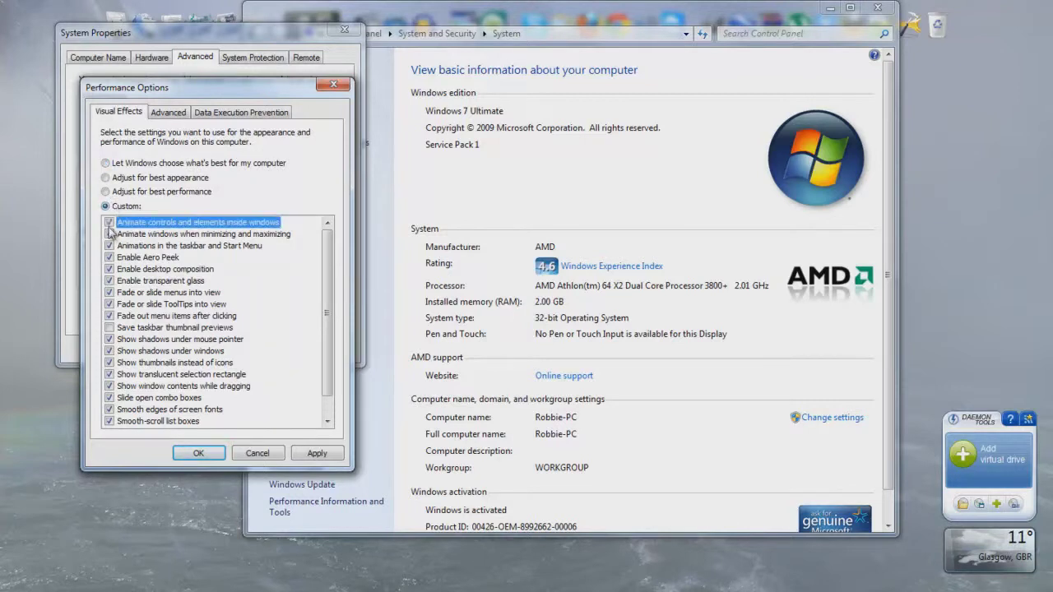
click(106, 192)
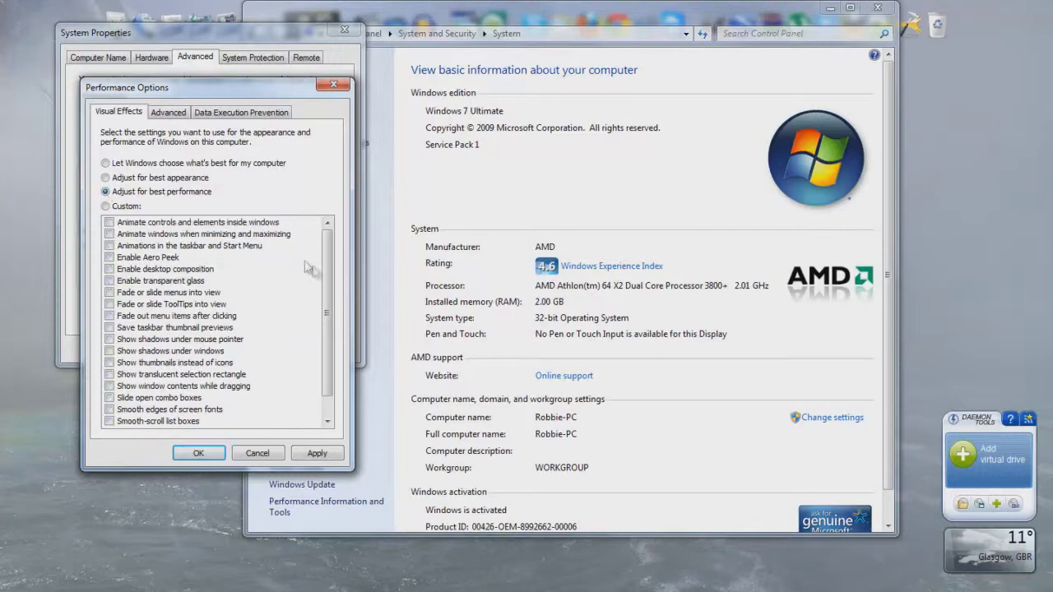
scroll(325, 295, down, 1)
scroll(325, 288, up, 1)
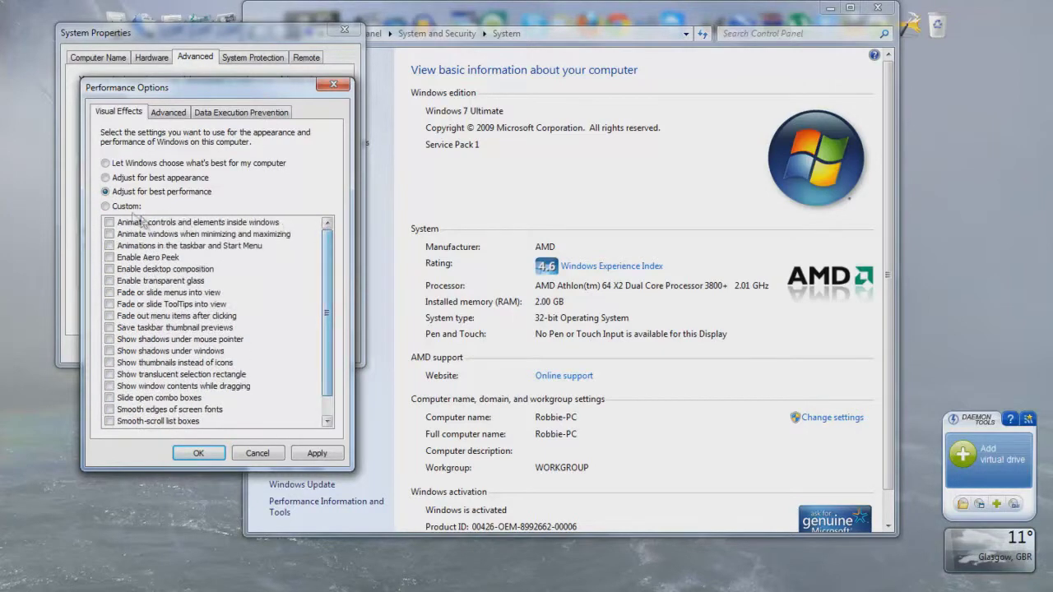
click(105, 206)
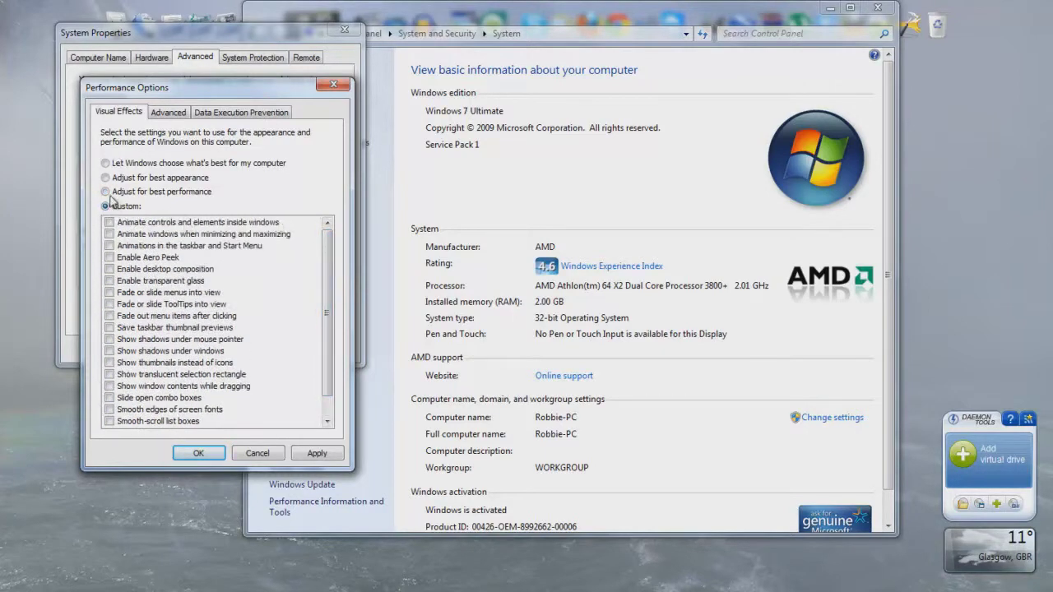
scroll(325, 298, down, 1)
scroll(325, 298, up, 1)
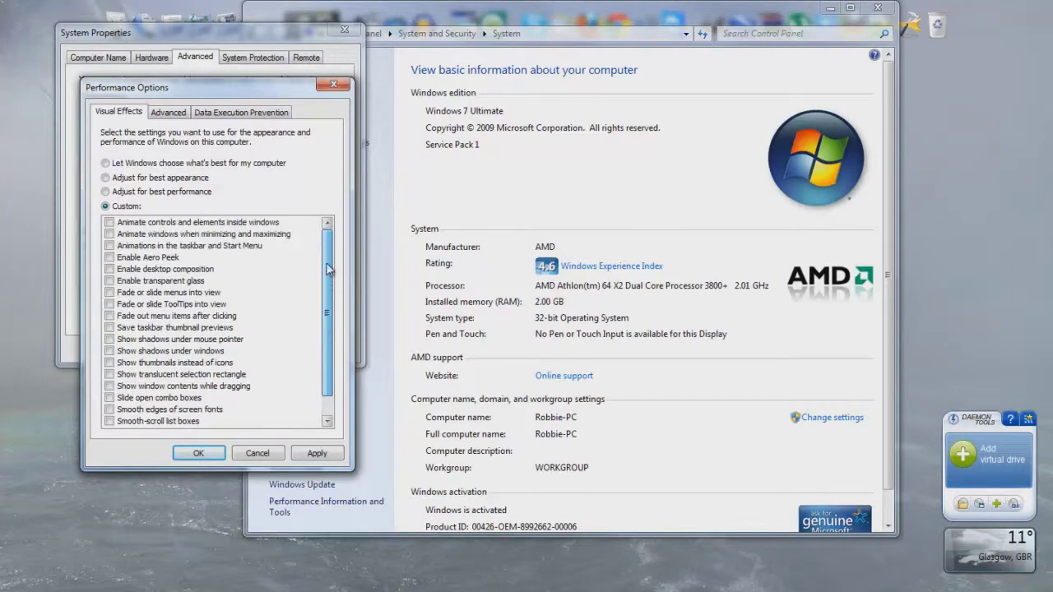
click(105, 191)
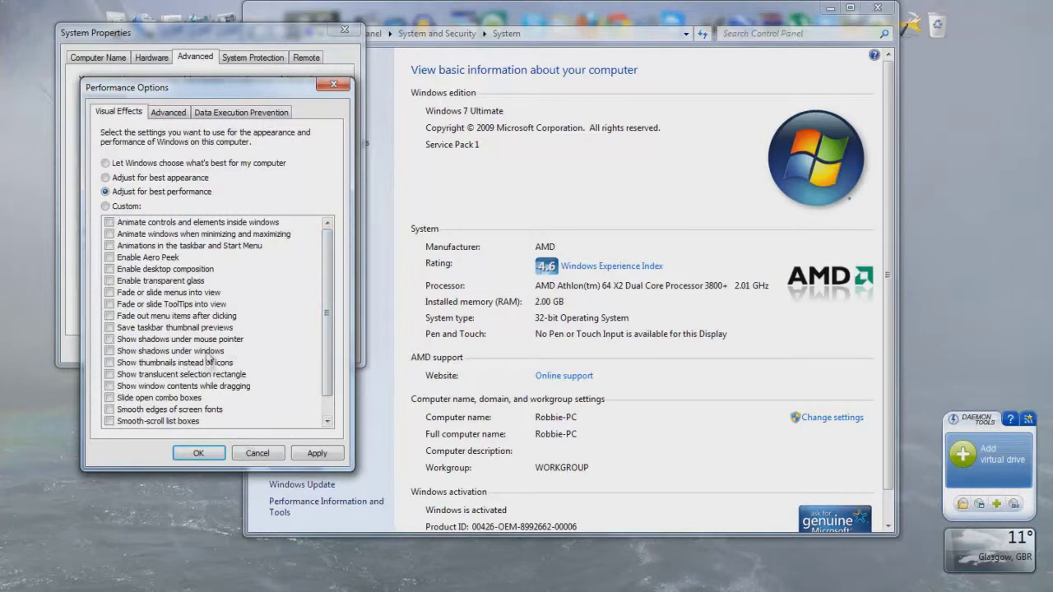
- Apply Adjust for best performance, then close Performance Options and System Properties
click(317, 454)
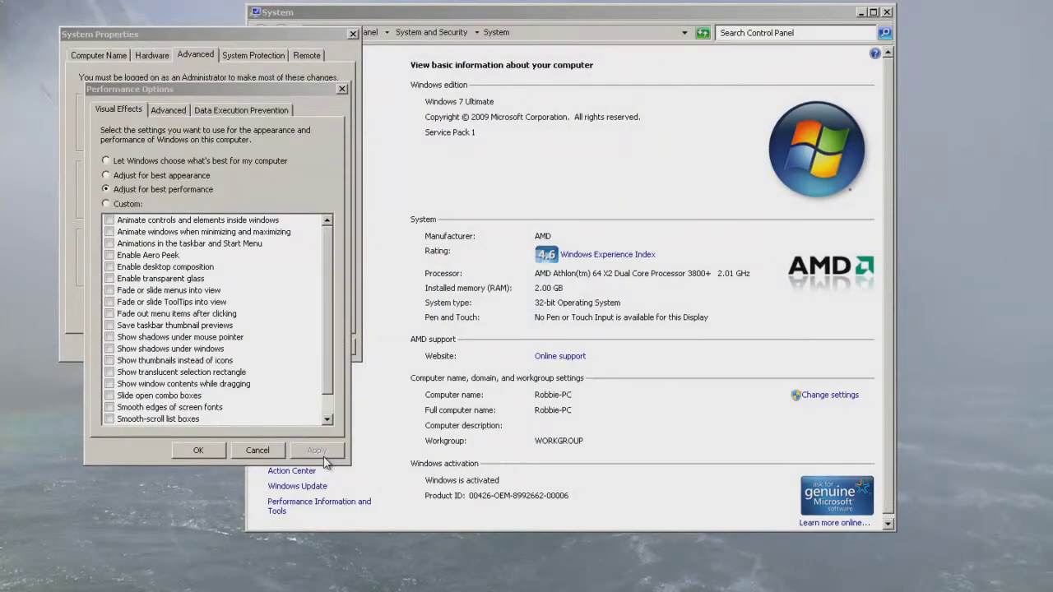
click(198, 451)
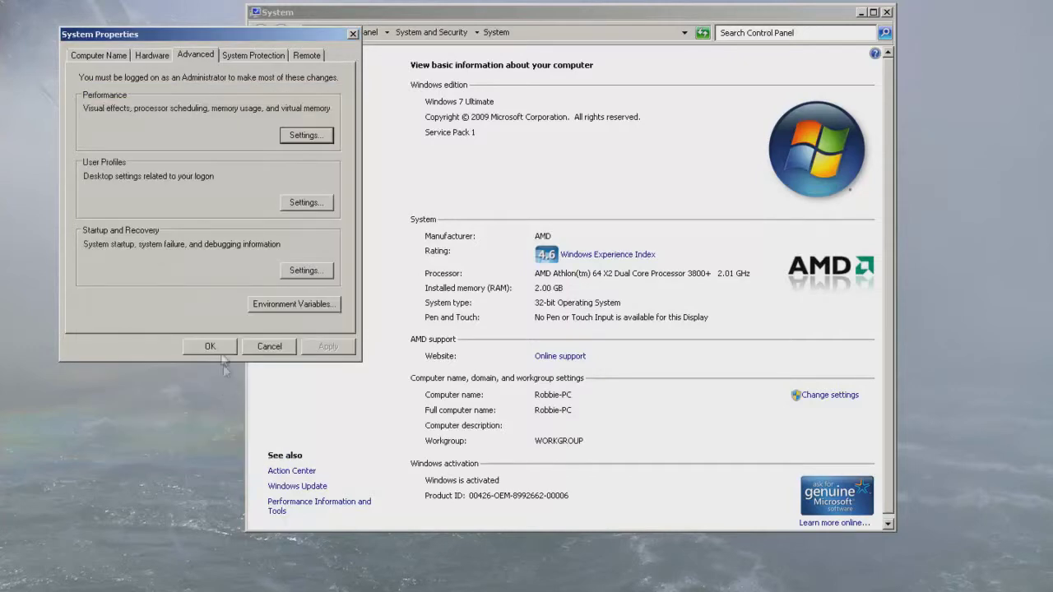
click(218, 352)
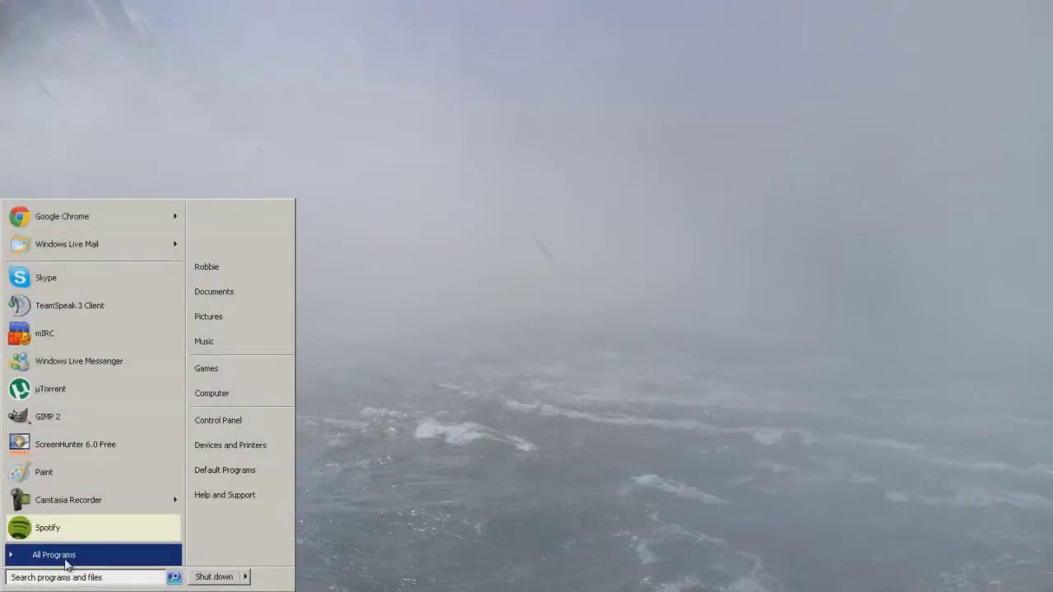
- Launch System Configuration by running msconfig from the Run box
click(68, 579)
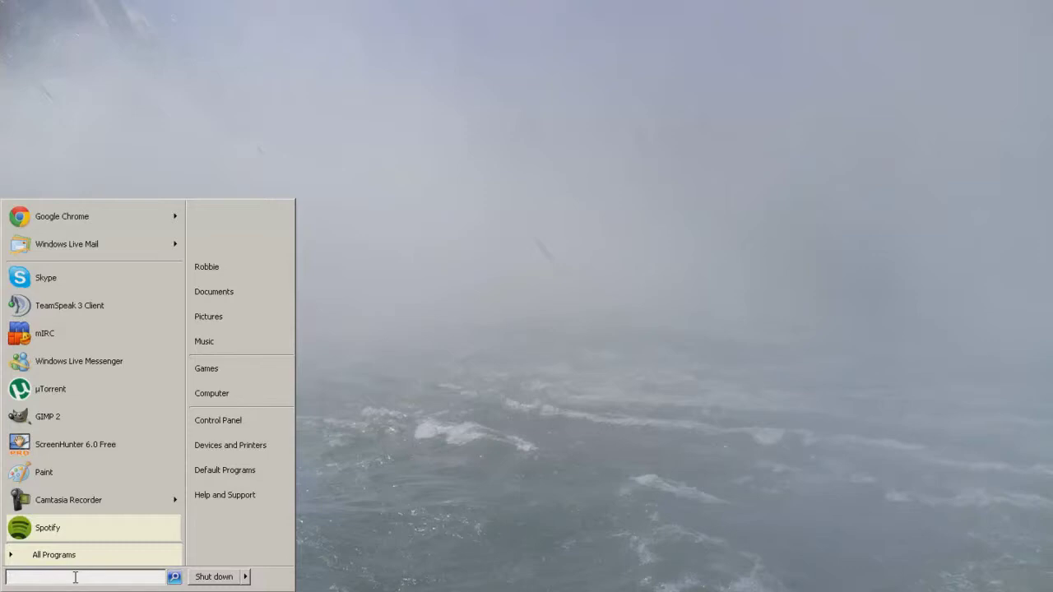
text(run)
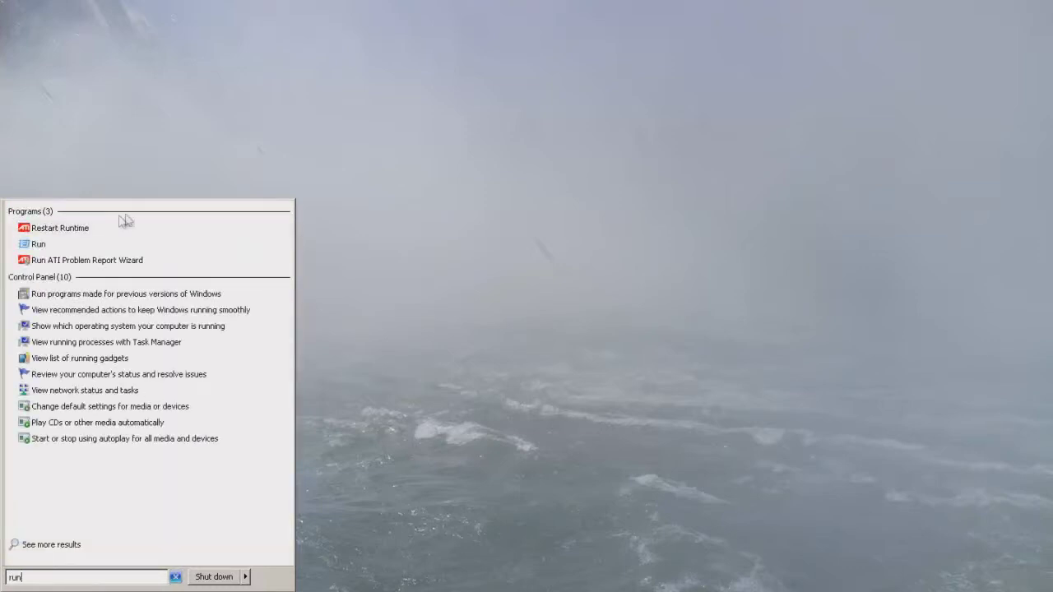
click(56, 245)
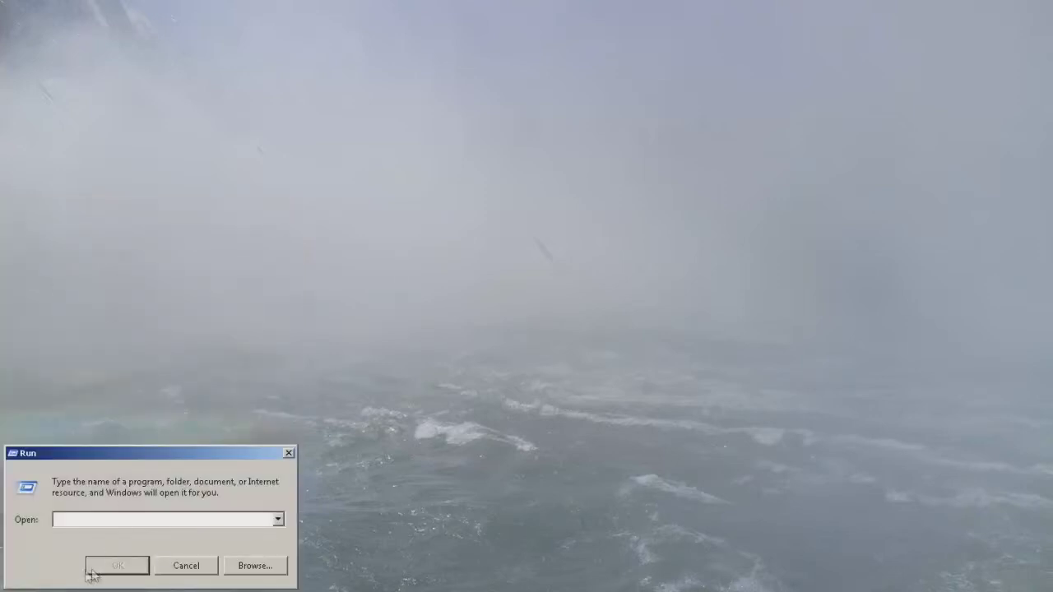
key(super)
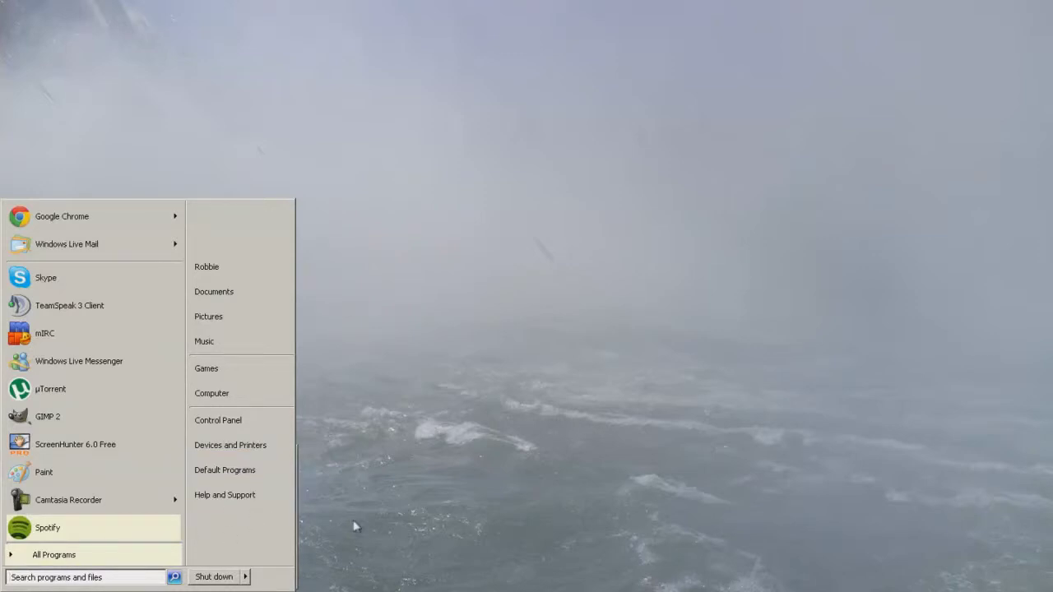
click(312, 524)
click(194, 517)
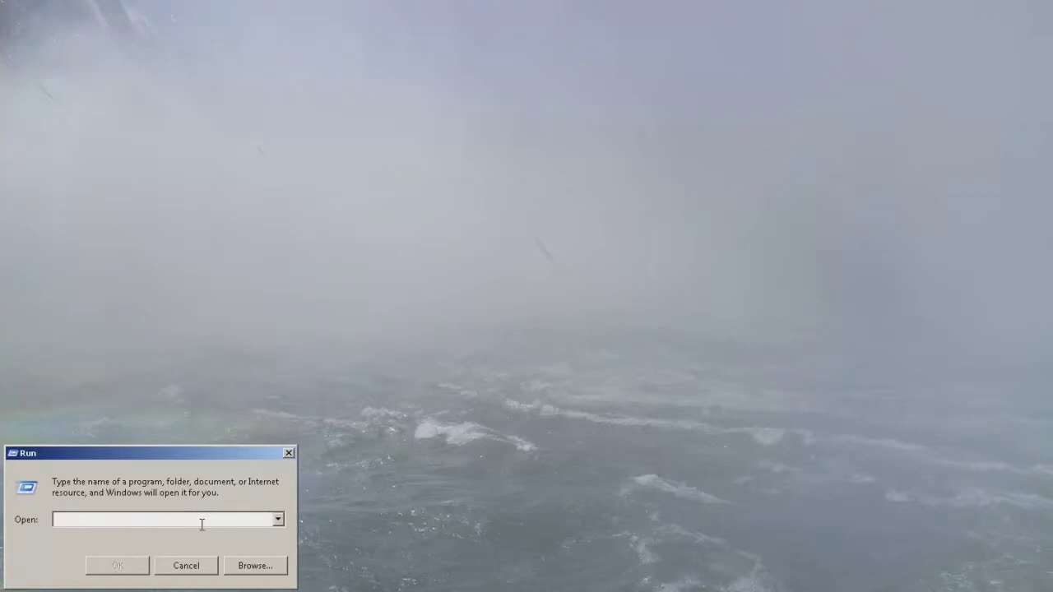
text(msconfig)
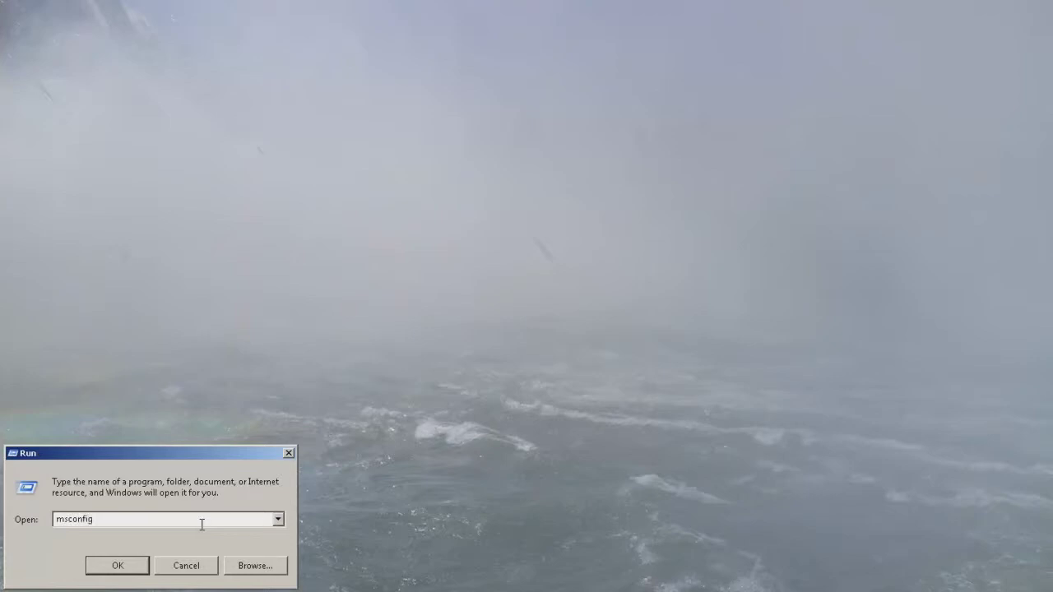
click(118, 565)
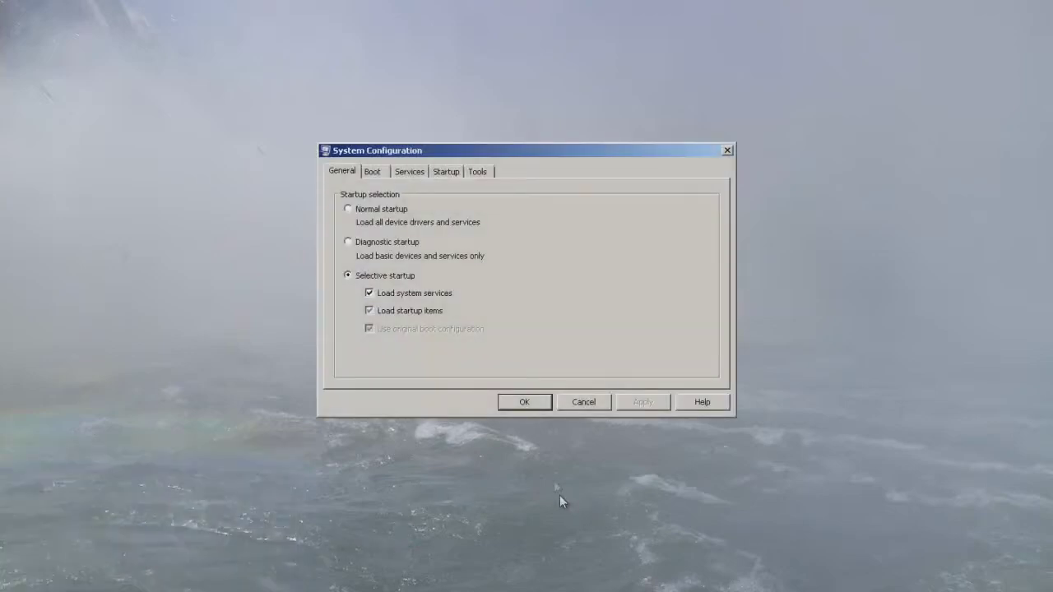
- Review the Startup and Services lists and disable iTunes from launching at startup
click(442, 172)
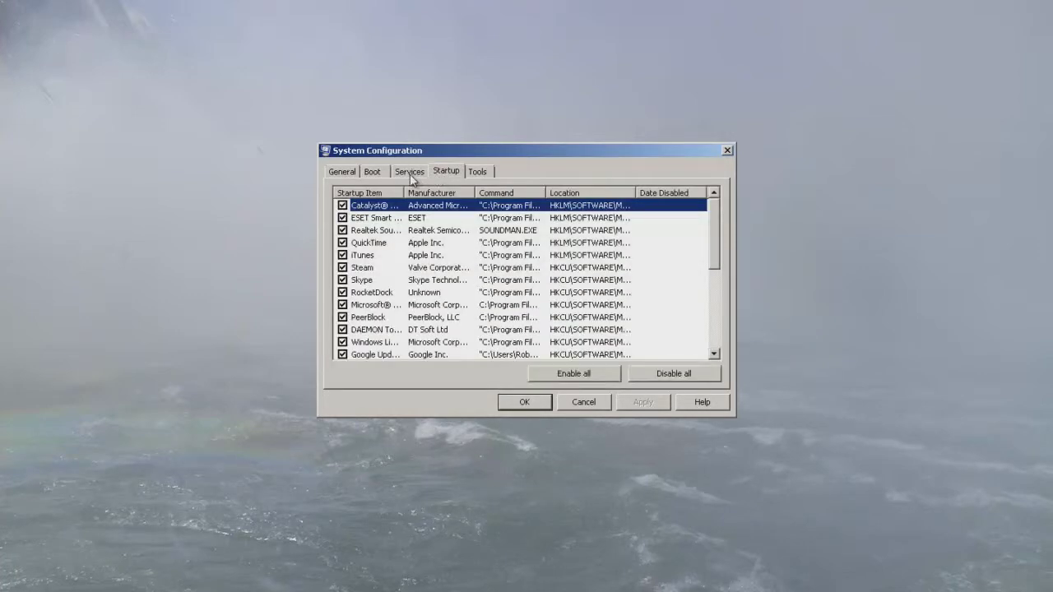
click(409, 174)
click(445, 175)
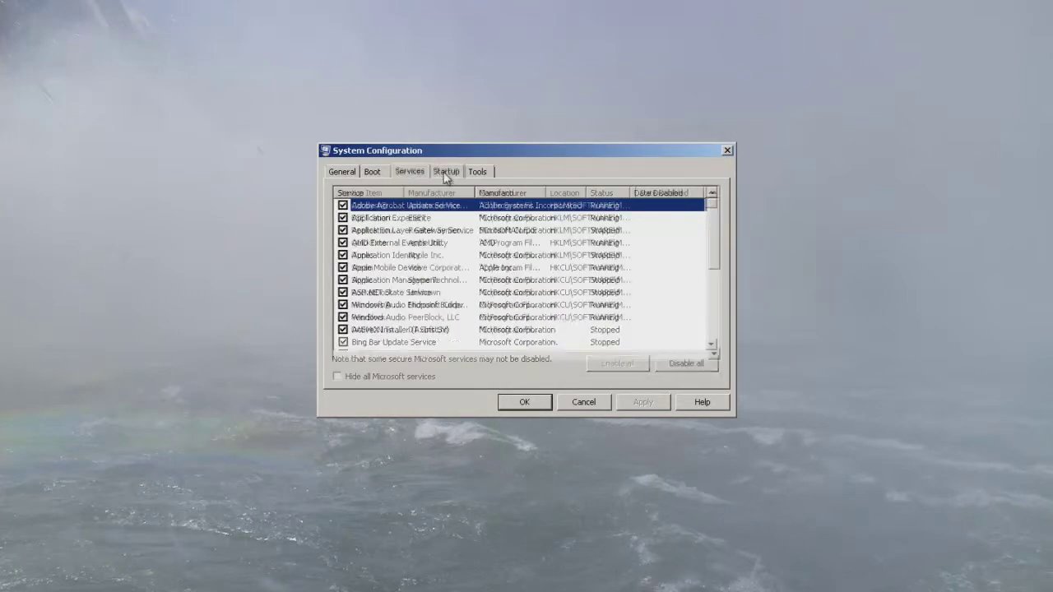
click(413, 175)
click(446, 174)
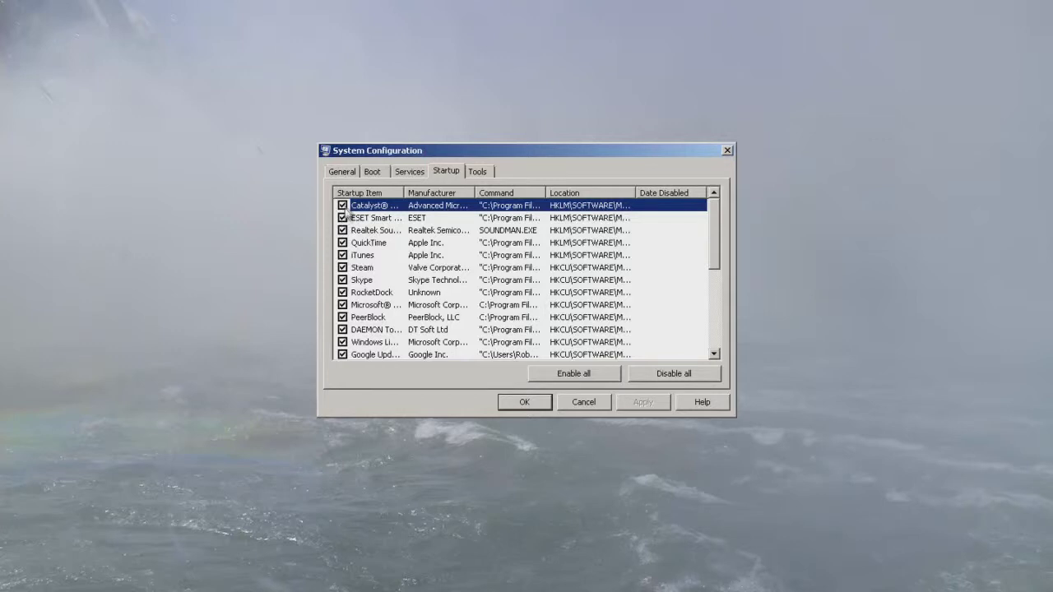
scroll(354, 238, down, 8)
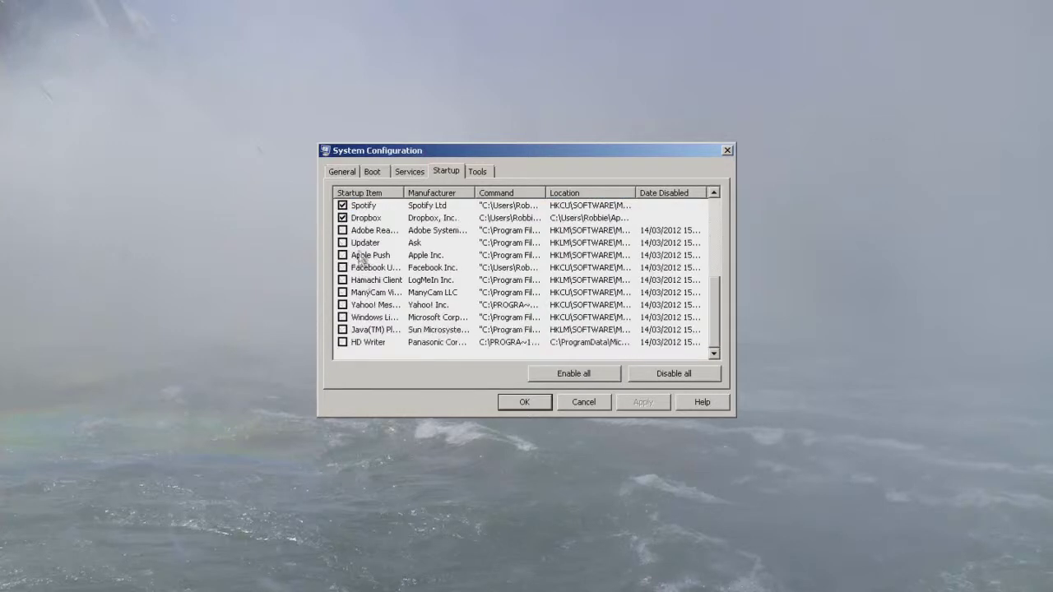
scroll(362, 244, up, 5)
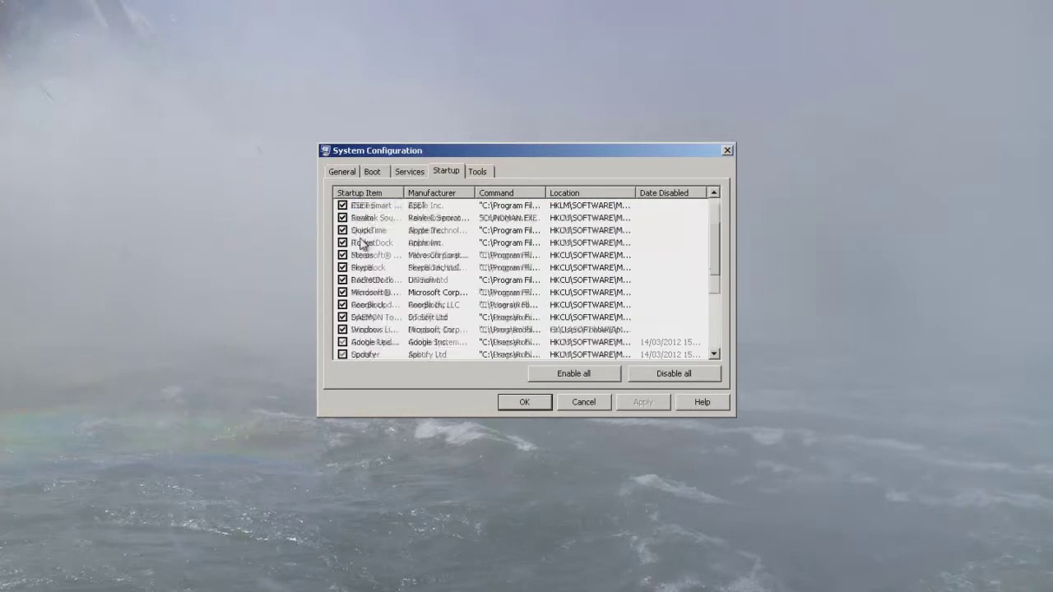
scroll(362, 245, up, 1)
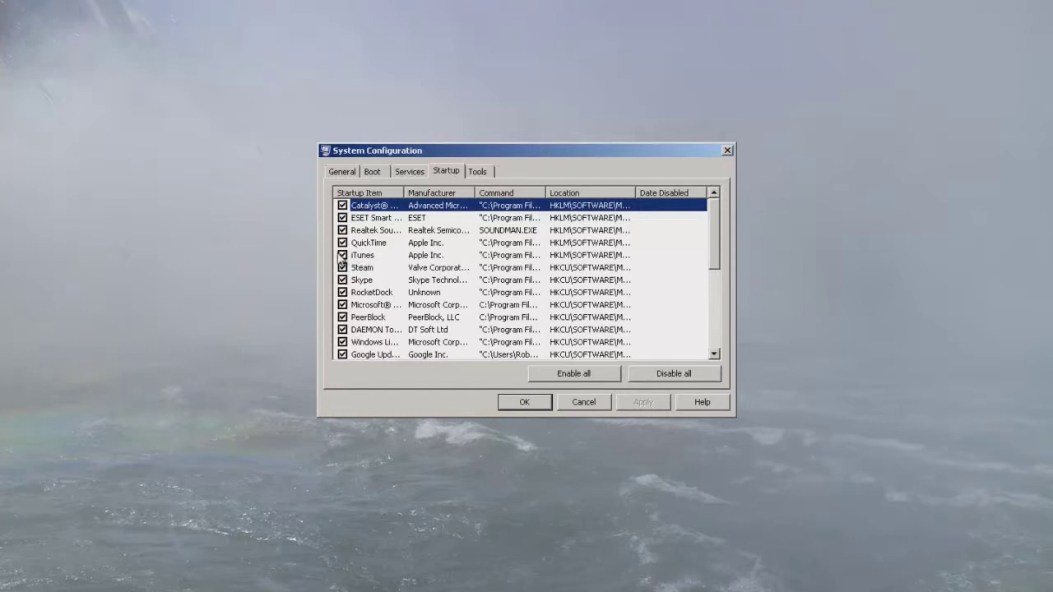
click(343, 255)
drag(547, 192, 617, 197)
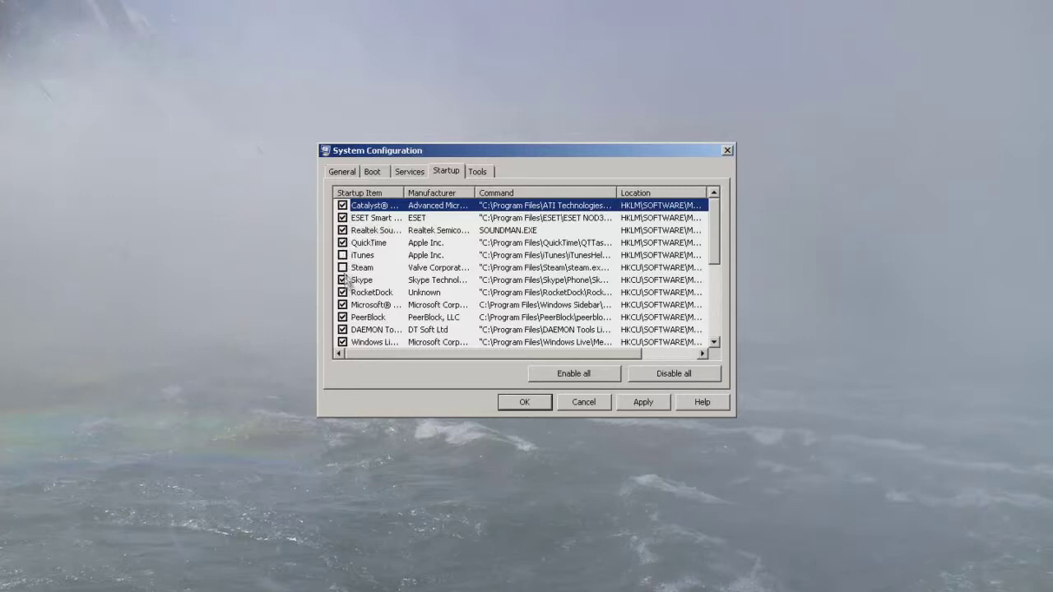
- Apply the startup changes and exit without restarting, suppressing the prompt in future
click(630, 403)
click(522, 402)
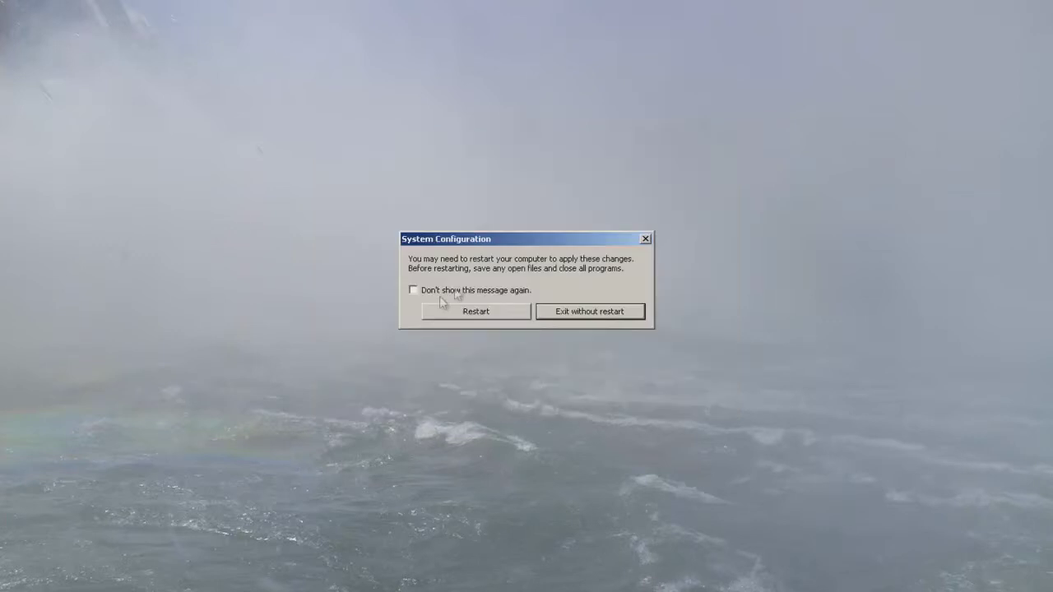
click(414, 291)
click(567, 314)
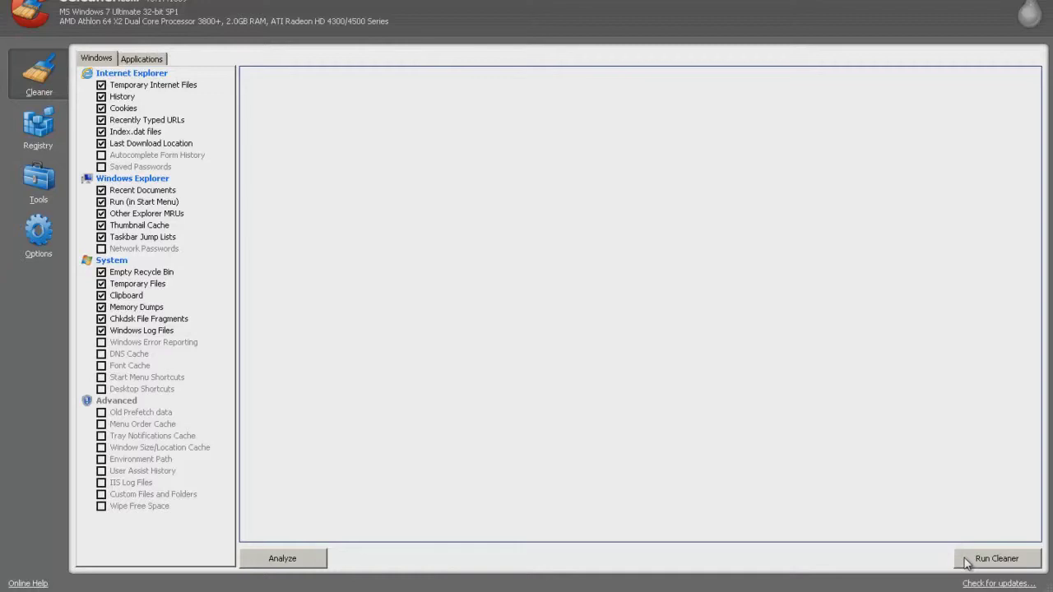
- Run CCleaner's Cleaner to delete 221 MB of temporary and junk files
click(966, 561)
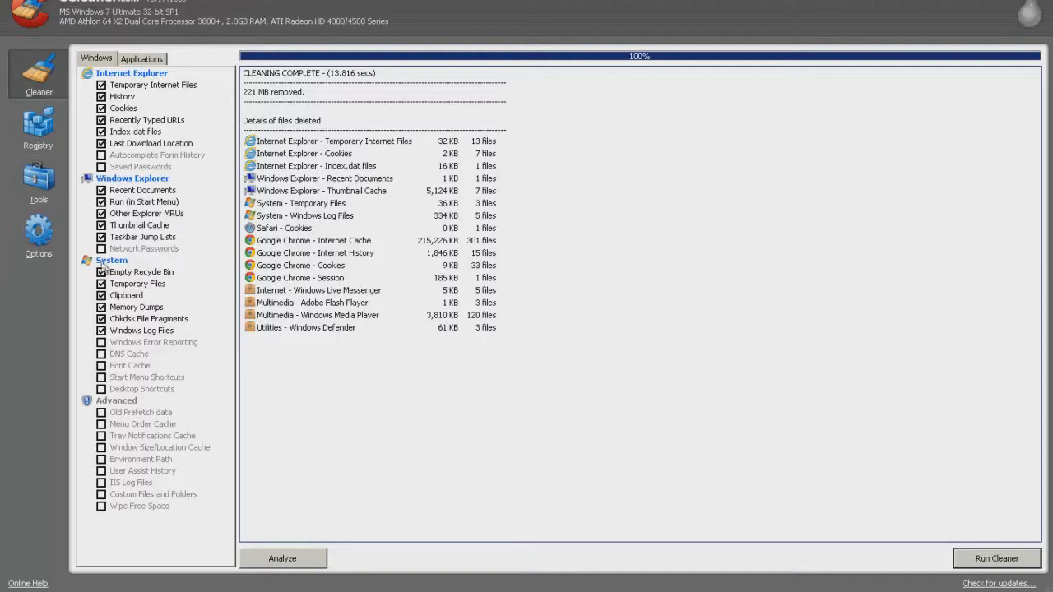
- Scan the registry in CCleaner and fix all three issues without a backup
click(26, 139)
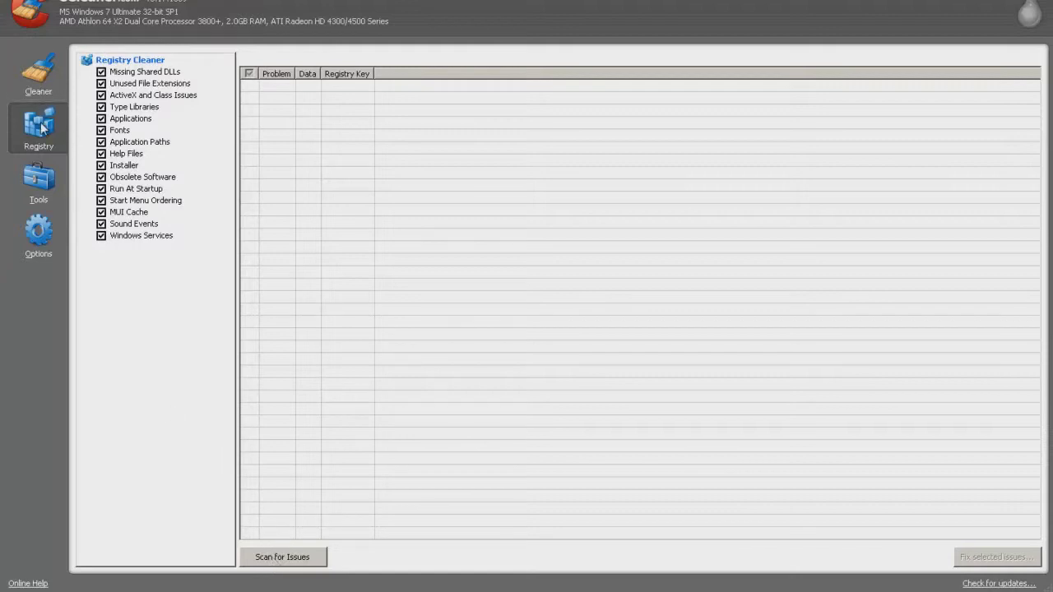
click(280, 559)
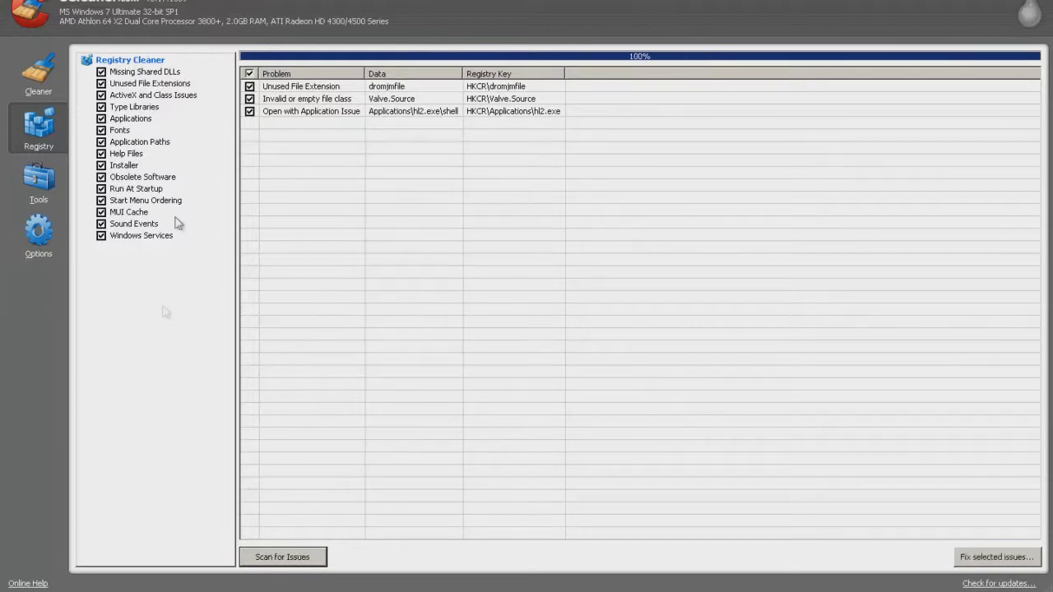
click(988, 560)
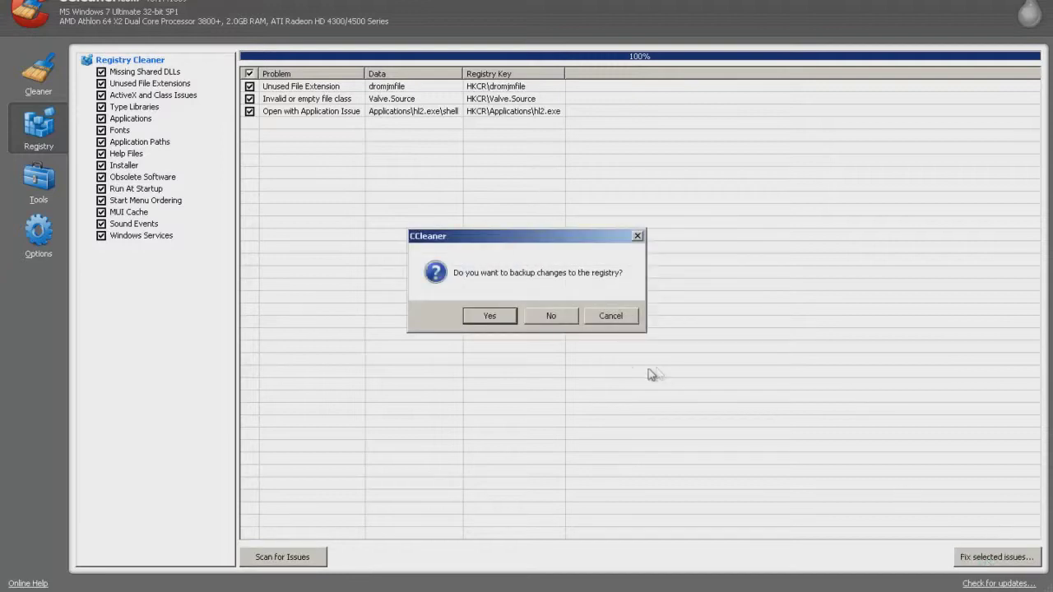
click(552, 317)
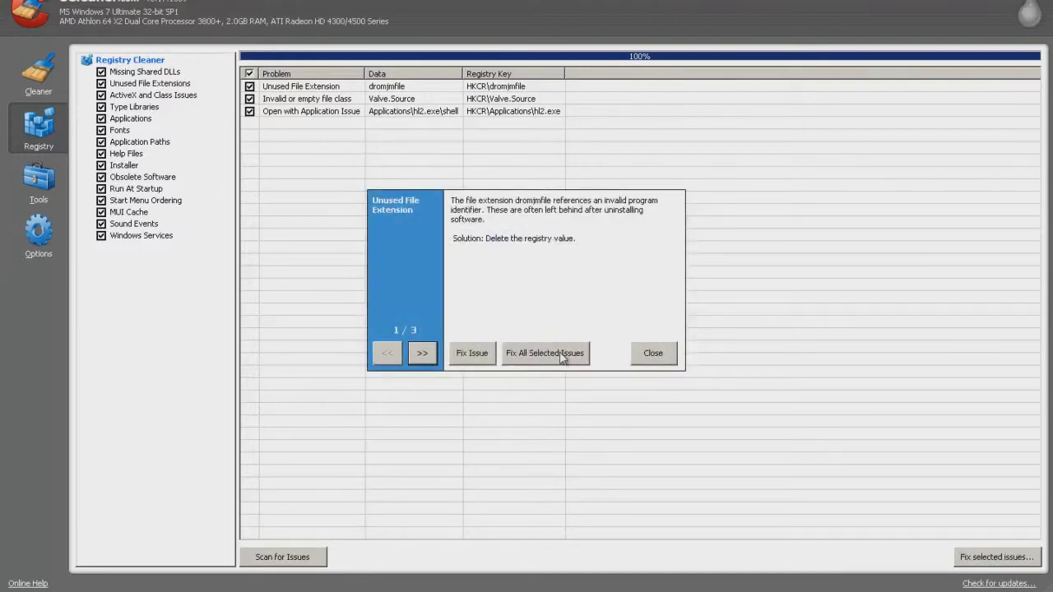
click(564, 356)
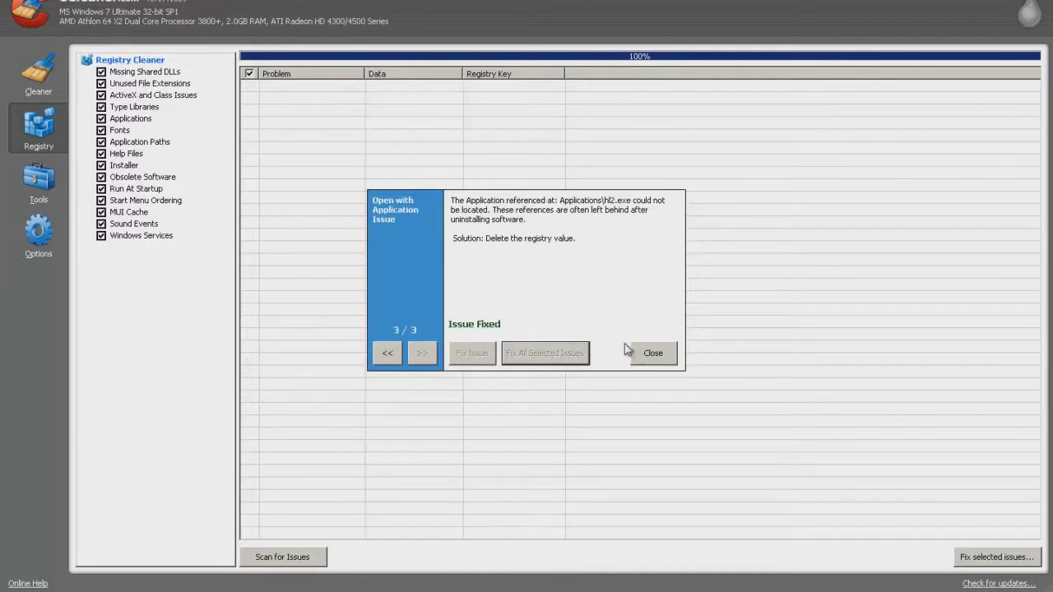
click(652, 354)
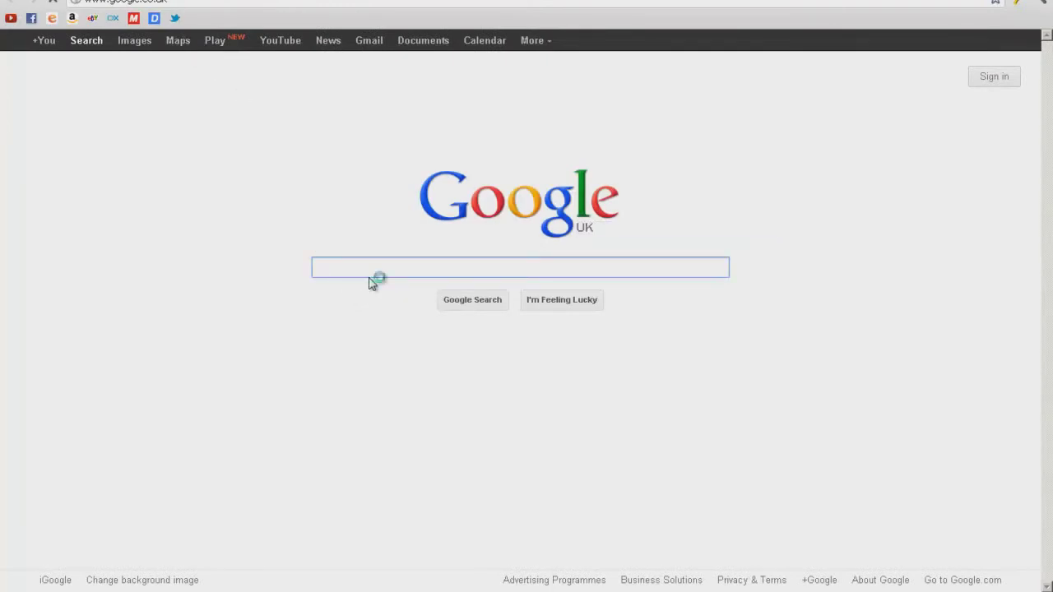
- Search Google for 'crucial ram' and open the Crucial RAM Memory Upgrade result
text(crucial )
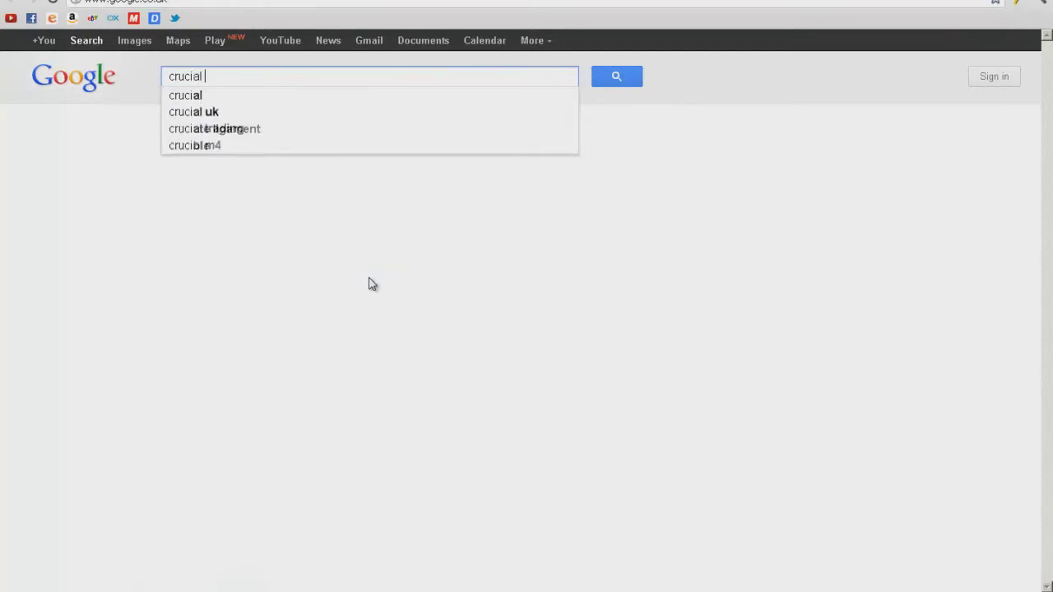
text(ram)
key(Return)
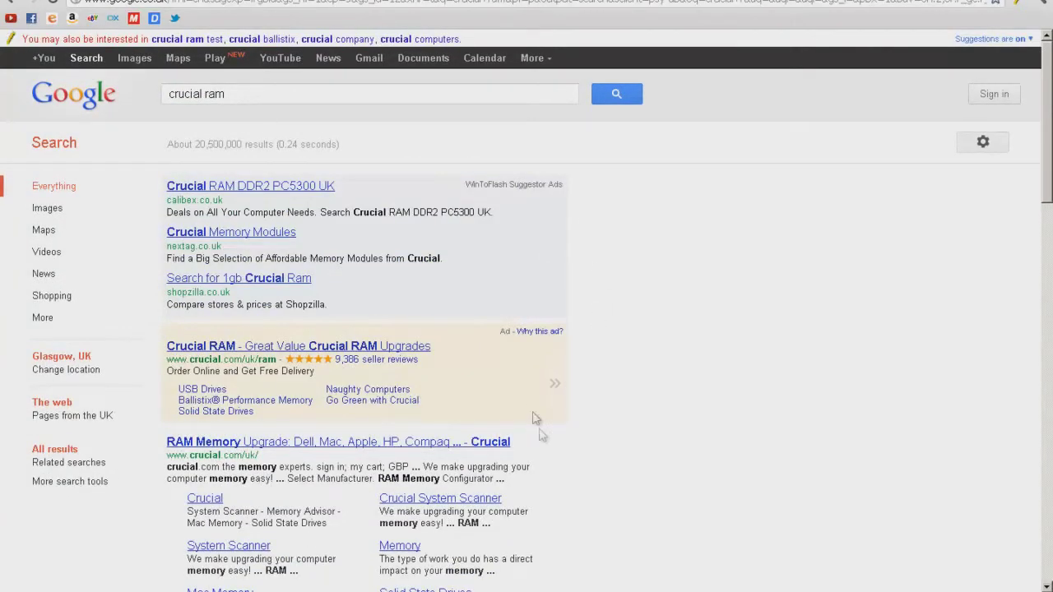
click(430, 443)
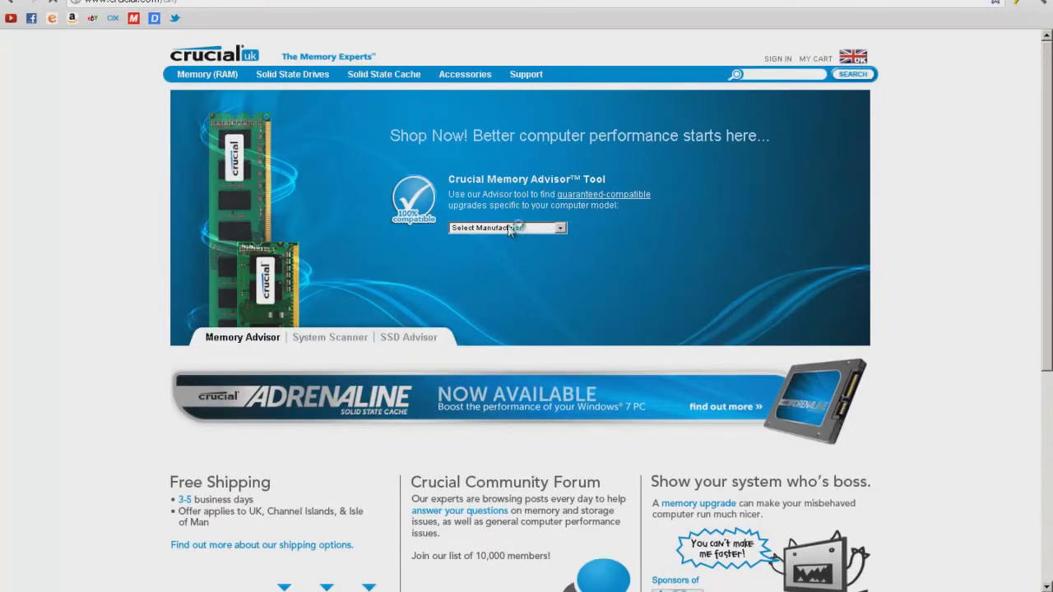
click(508, 228)
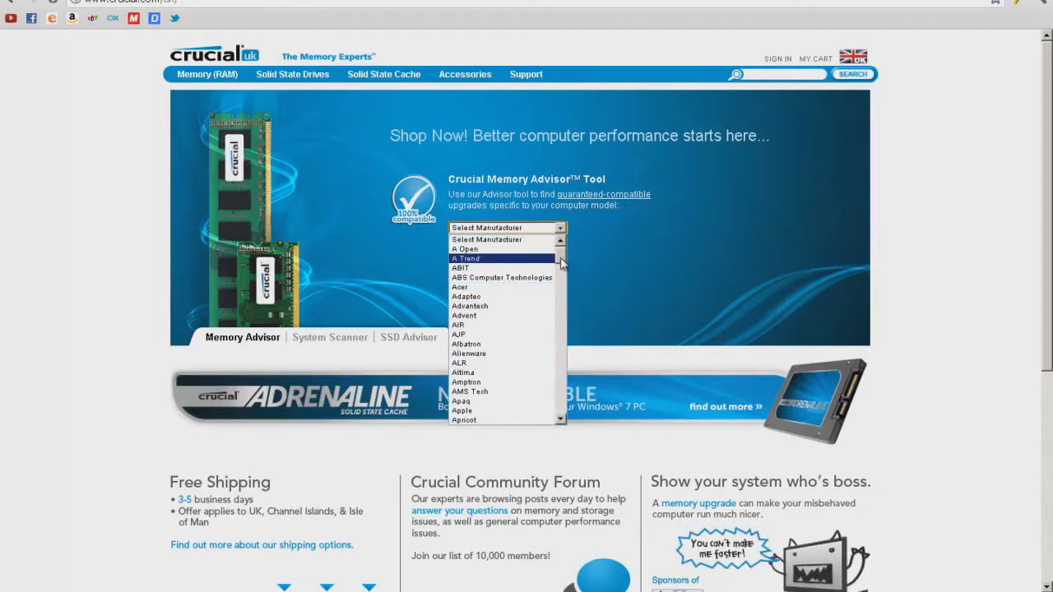
drag(560, 265, 70, 293)
click(380, 56)
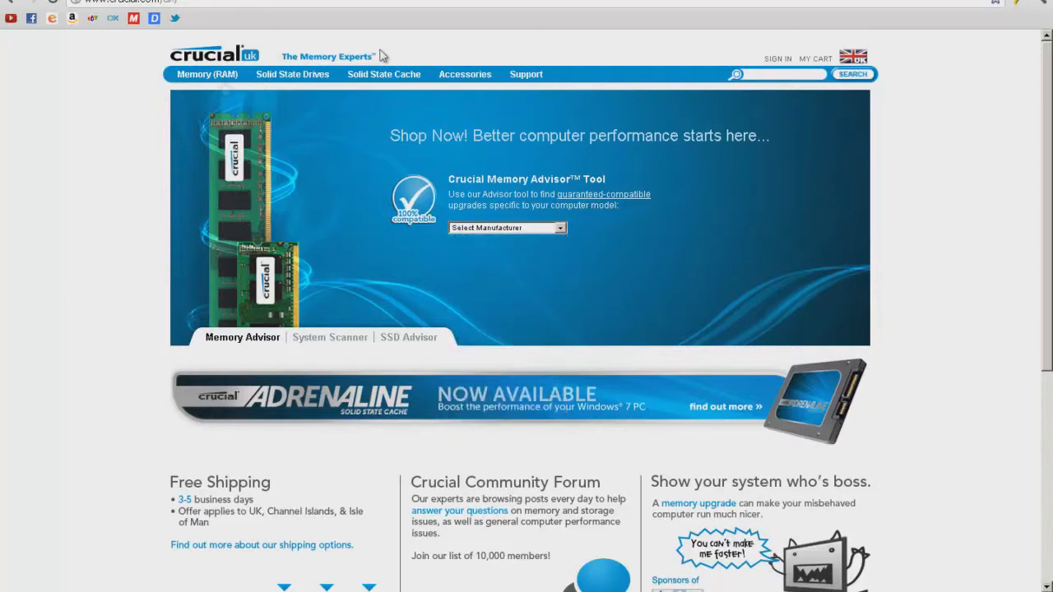
click(509, 232)
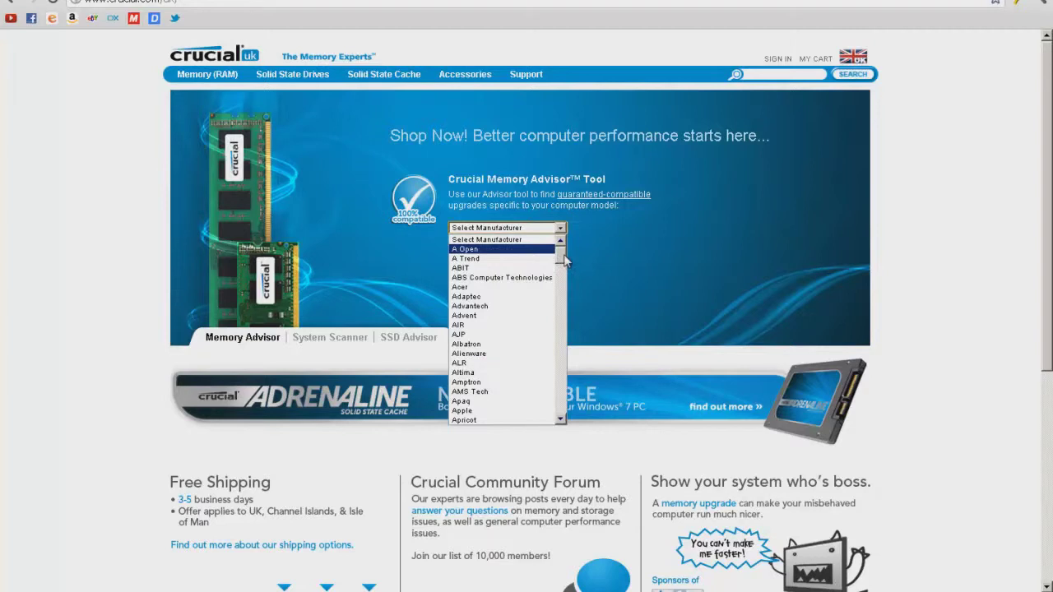
mouse_move(566, 261)
mouse_down()
mouse_move(566, 387)
mouse_move(566, 247)
mouse_up()
click(25, 204)
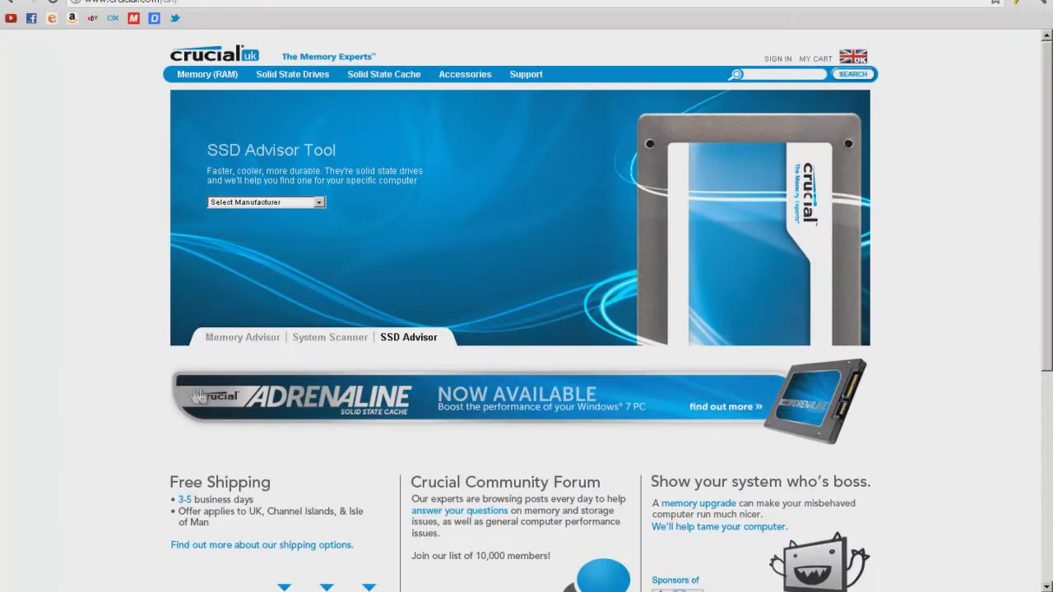
click(247, 340)
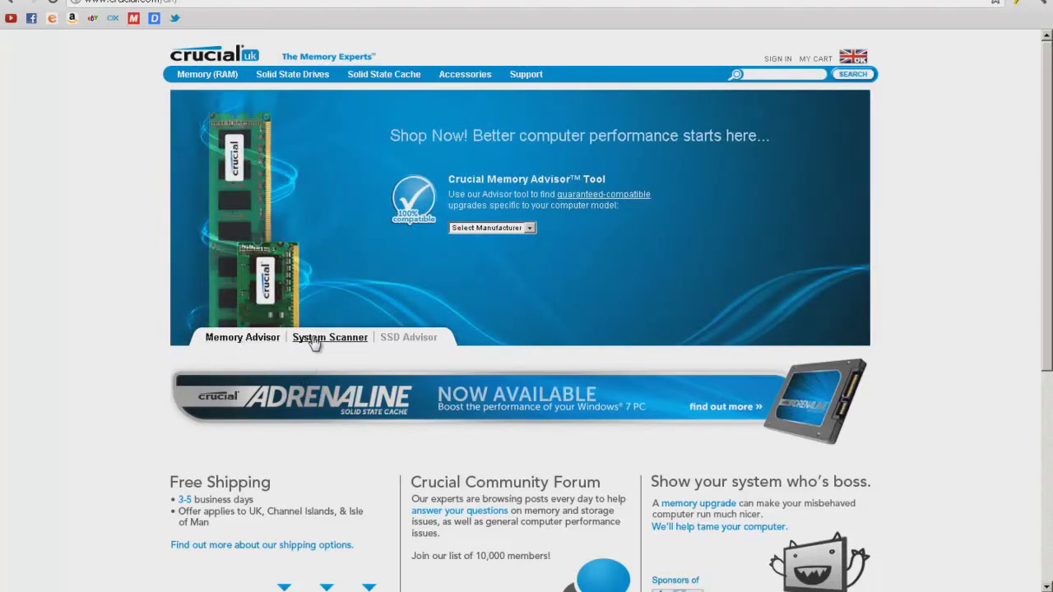
click(314, 339)
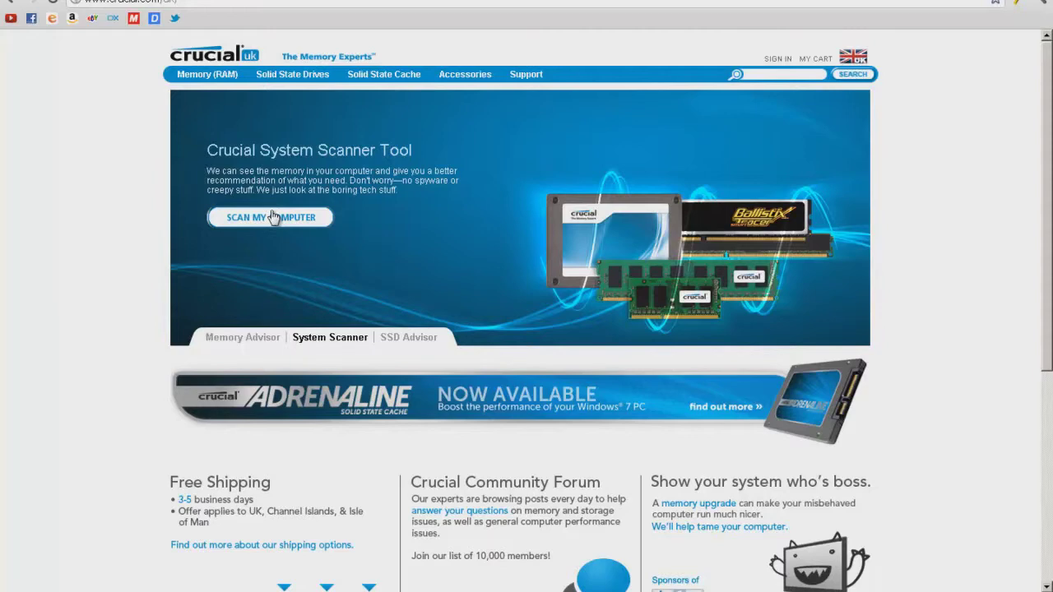
- Download and run Crucial's System Scanner to list upgrades for the MS-7125 motherboard
click(272, 217)
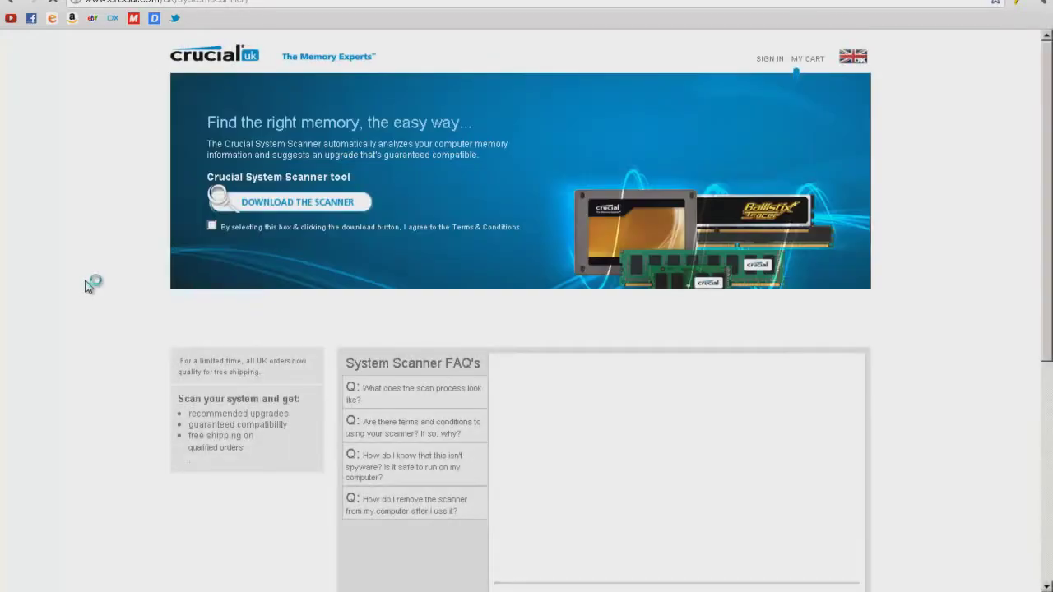
click(211, 244)
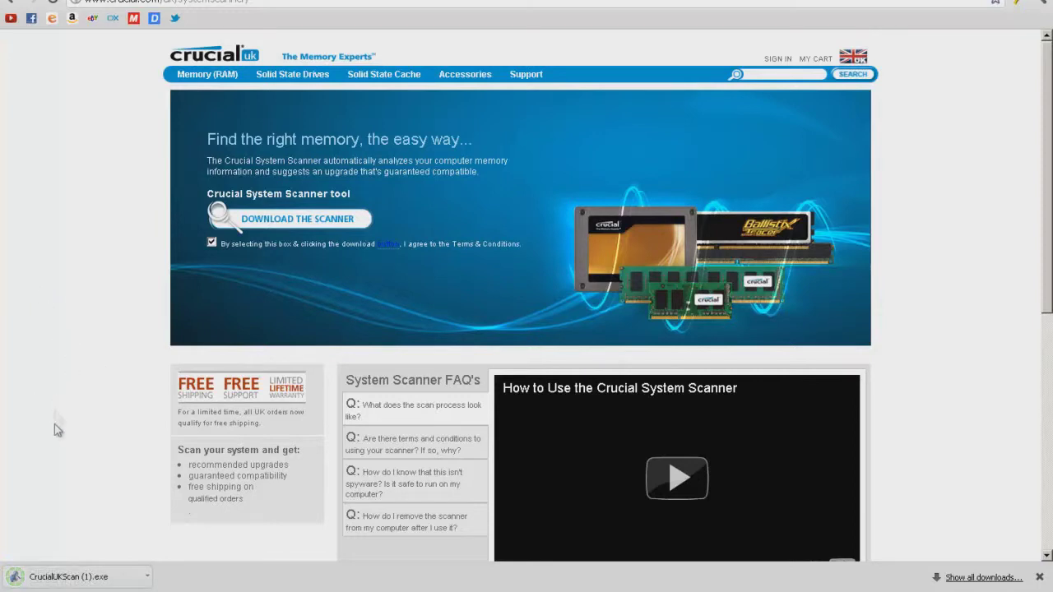
click(53, 573)
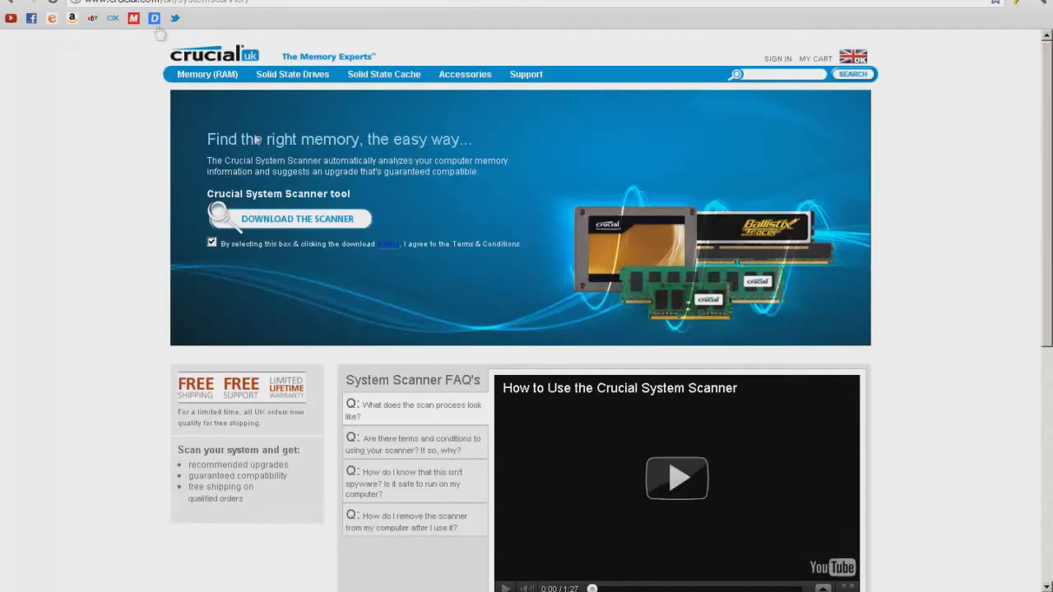
click(299, 220)
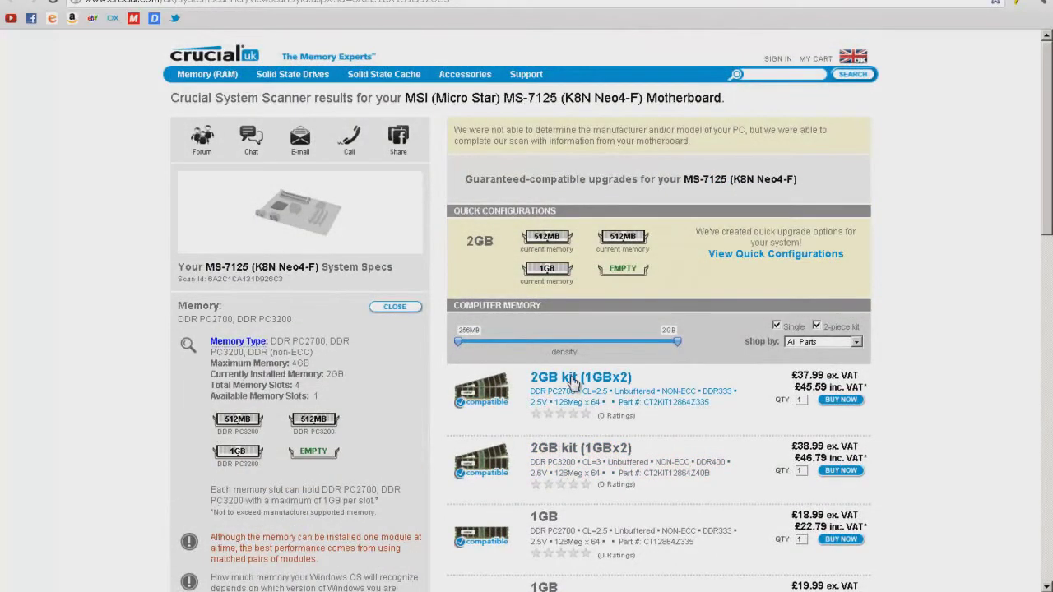
scroll(574, 383, down, 6)
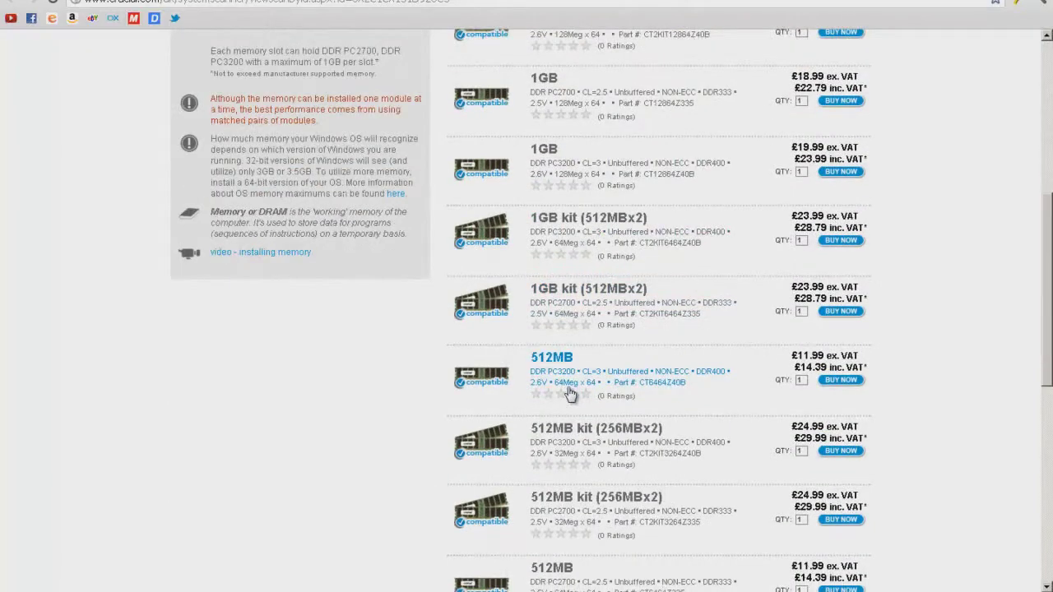
scroll(565, 430, down, 2)
scroll(548, 453, up, 7)
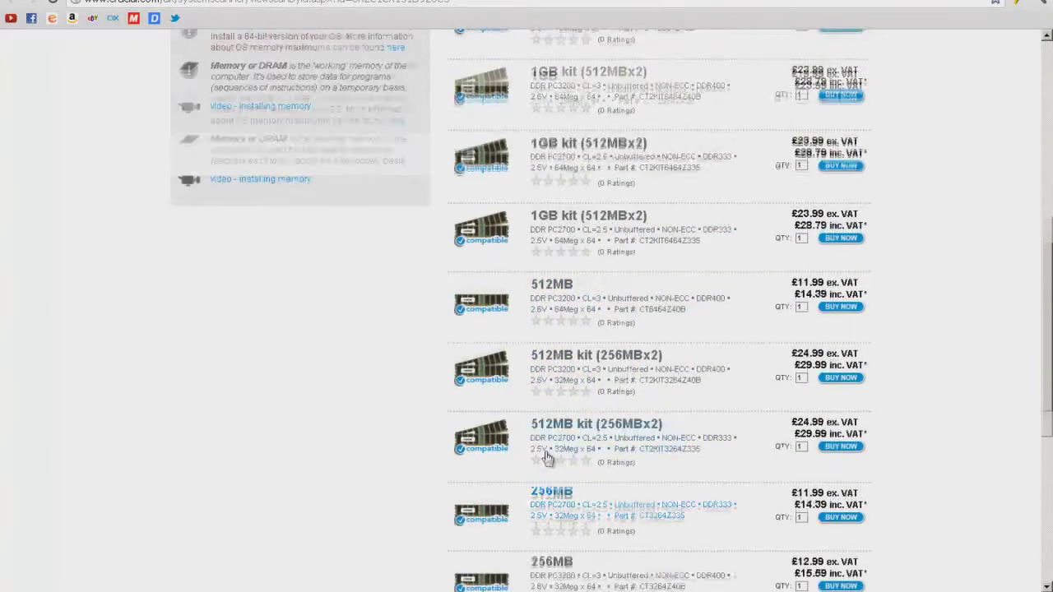
scroll(539, 467, up, 1)
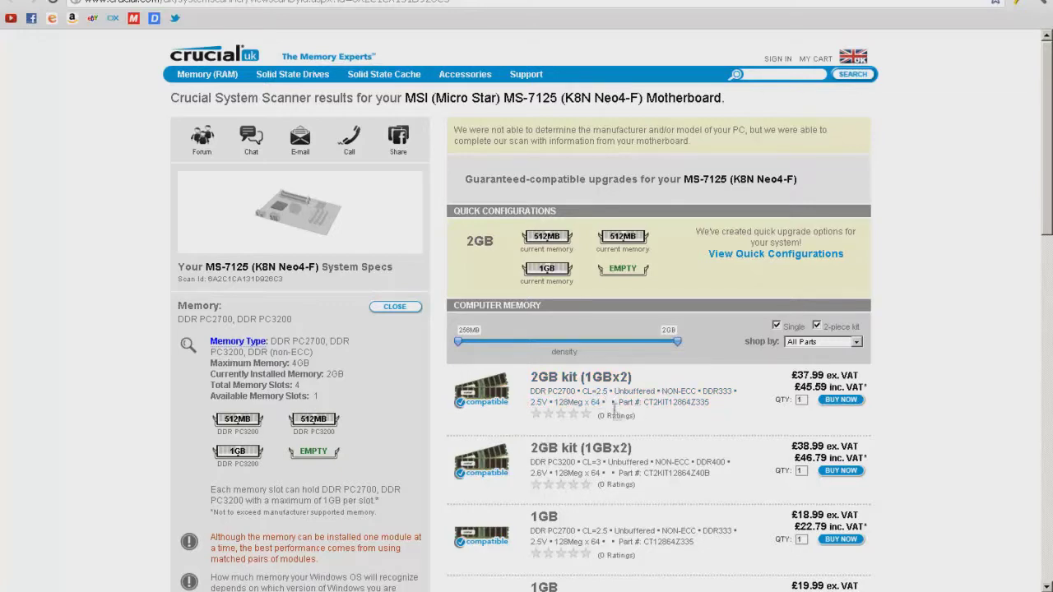
scroll(494, 432, down, 2)
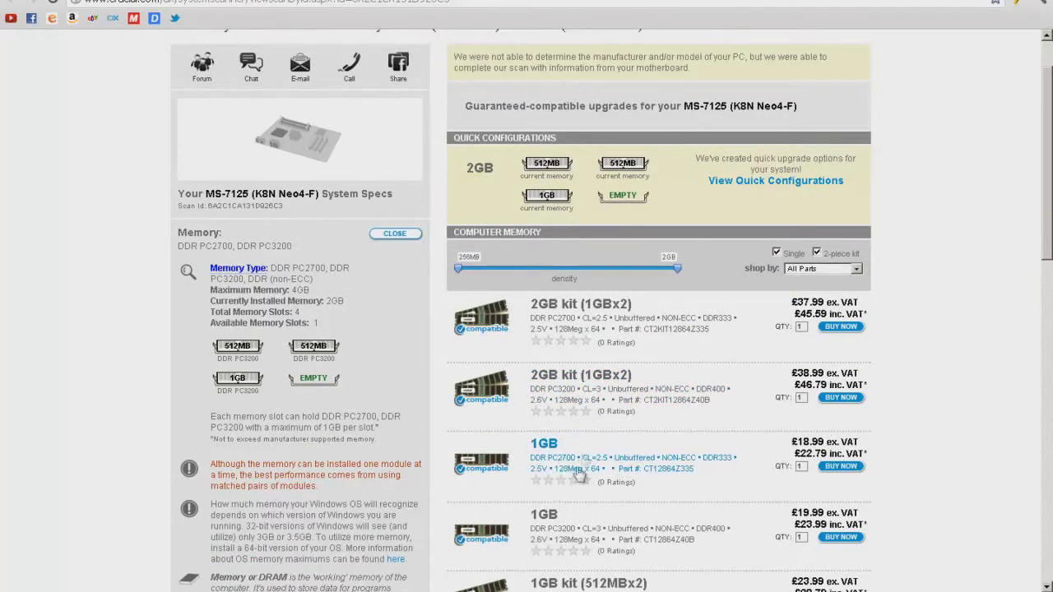
scroll(122, 376, up, 2)
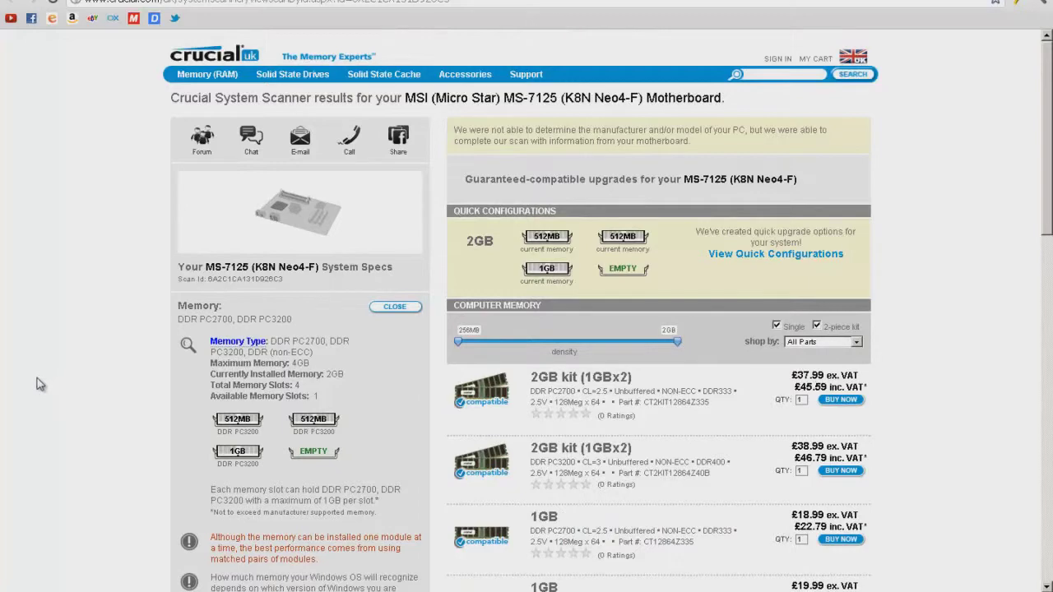
scroll(45, 381, down, 4)
scroll(42, 195, down, 3)
scroll(33, 292, up, 3)
scroll(12, 254, down, 3)
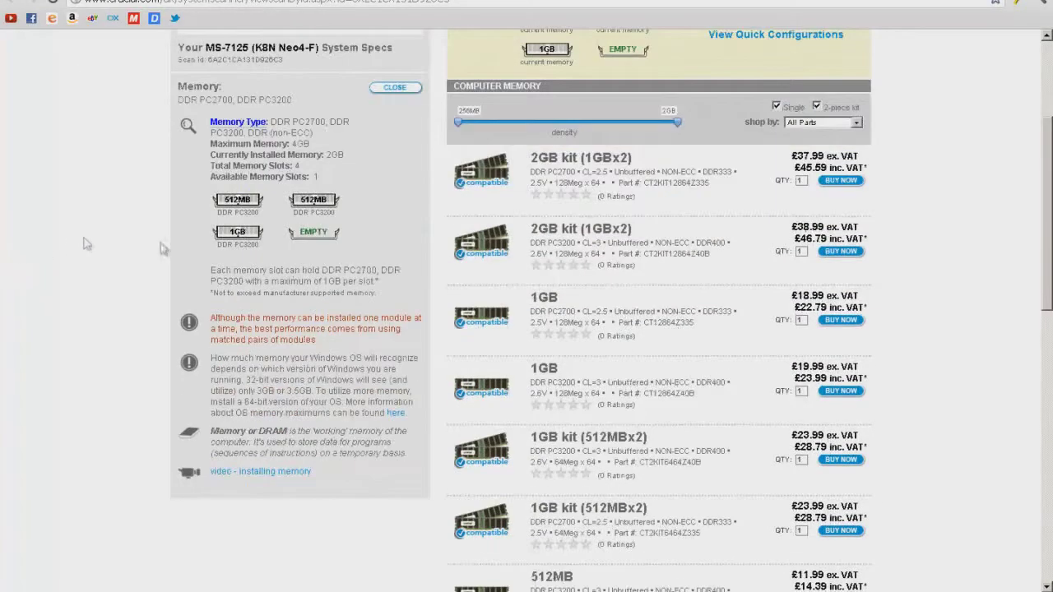
- Open the £18.99 1GB DDR PC2700 module page and dismiss the feedback survey
click(578, 317)
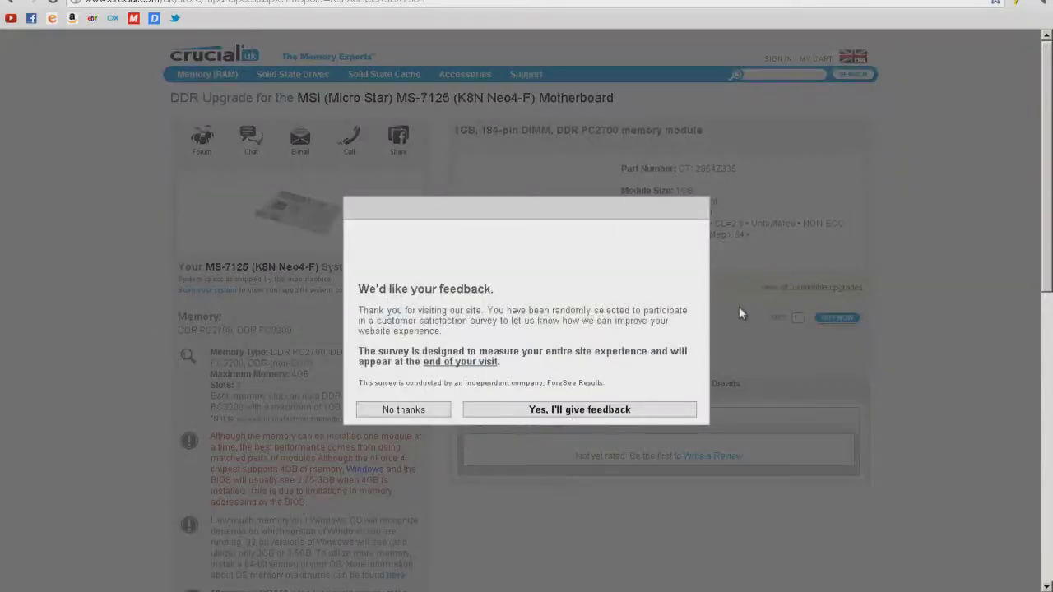
click(390, 410)
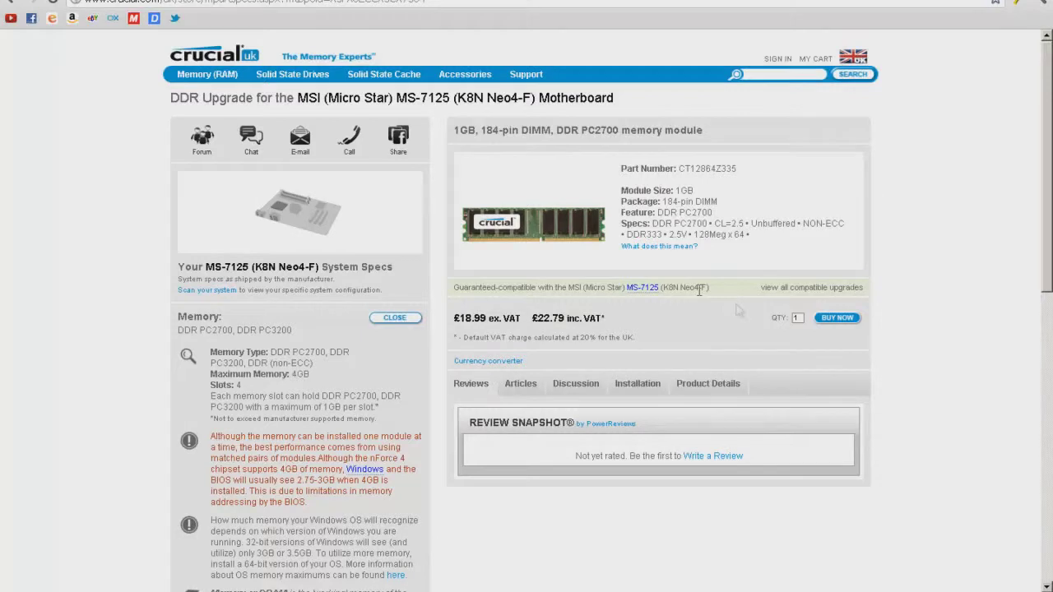